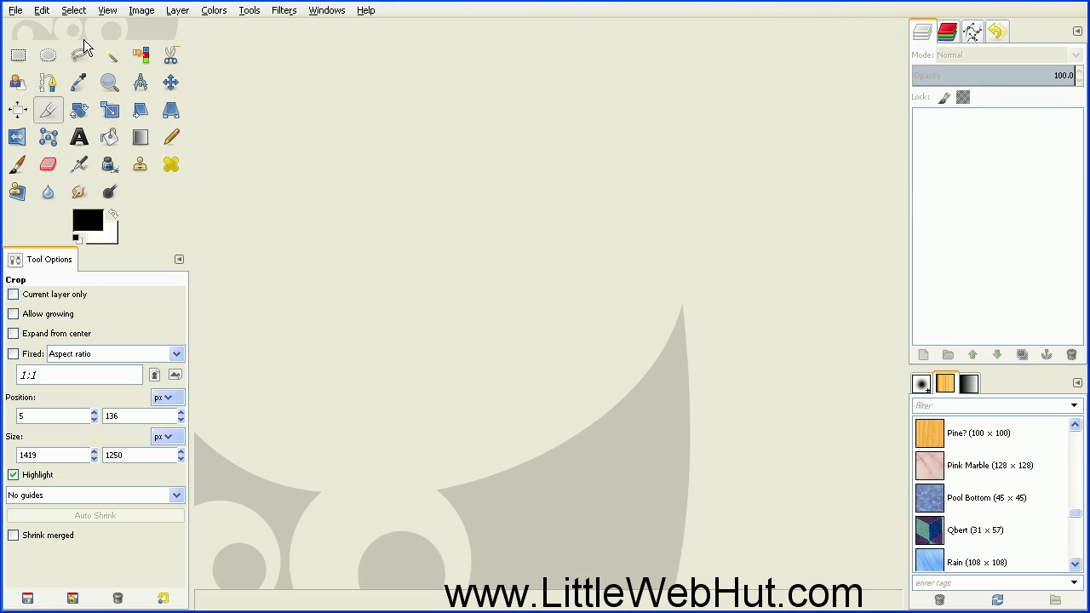
Step: Show the File menu commands in the empty GIMP workspace
{"action": "left_click", "coordinate": [17, 14]}
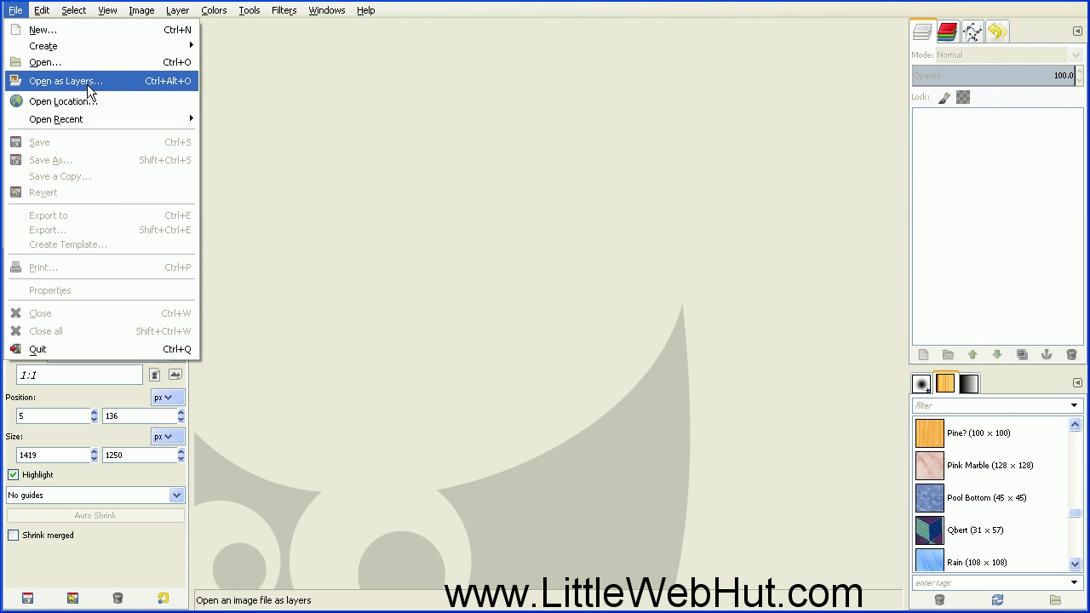
Step: Open bear.jpg and road.jpg from the demo folder as layers of one image
{"action": "left_click", "coordinate": [125, 79]}
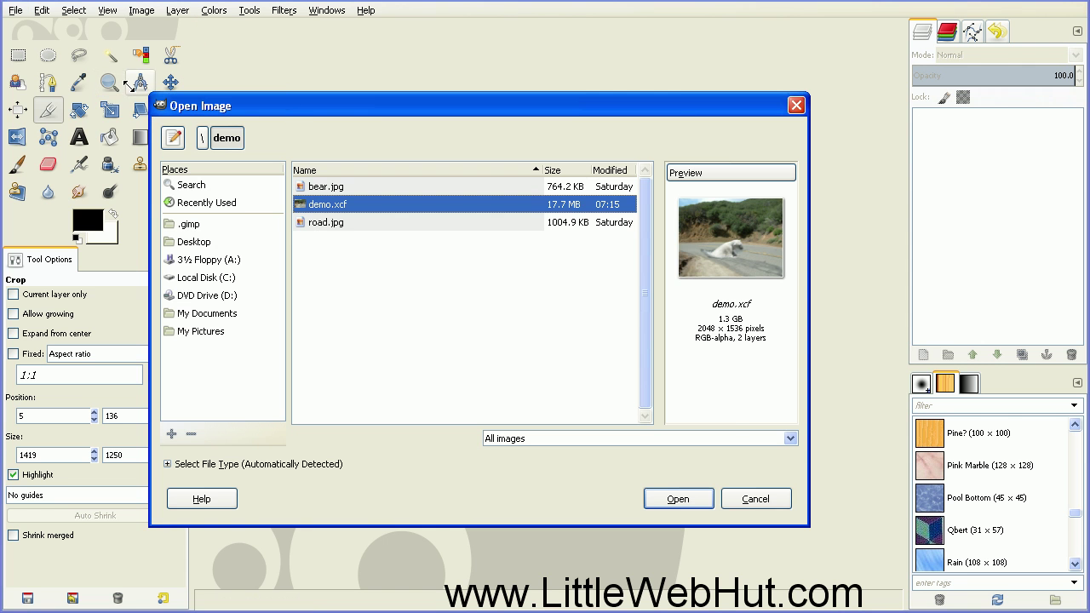
{"action": "left_click", "coordinate": [329, 189]}
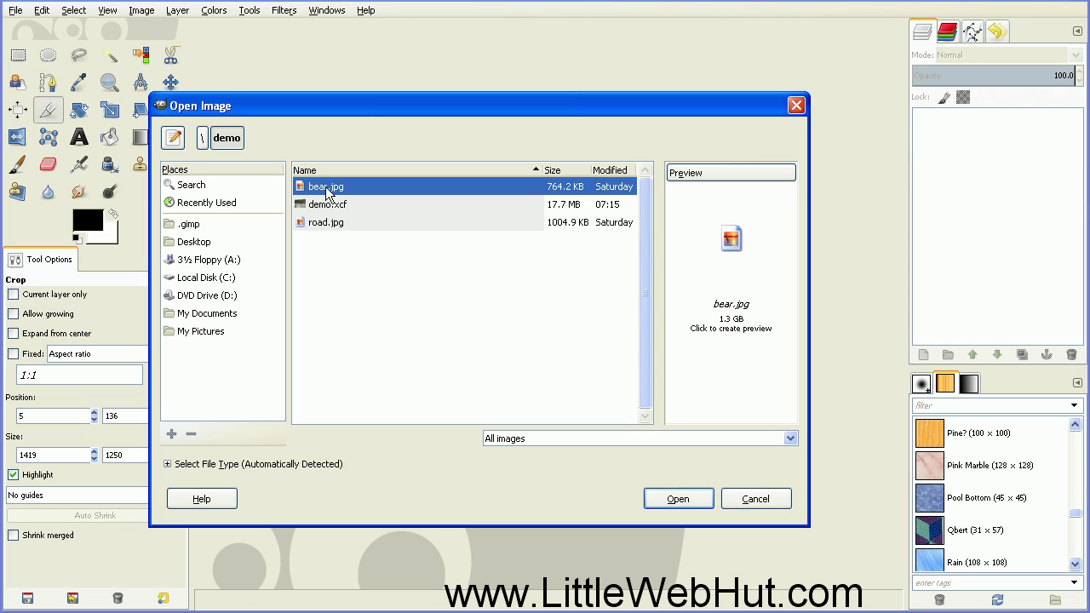
{"action": "left_click", "coordinate": [329, 223], "text": "ctrl"}
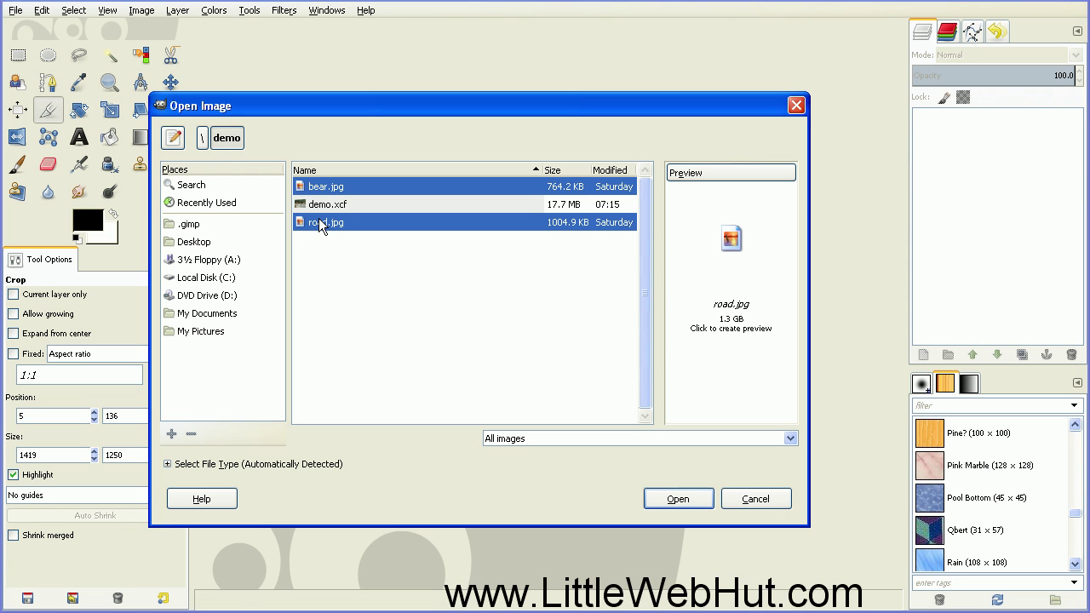
{"action": "left_click", "coordinate": [678, 499]}
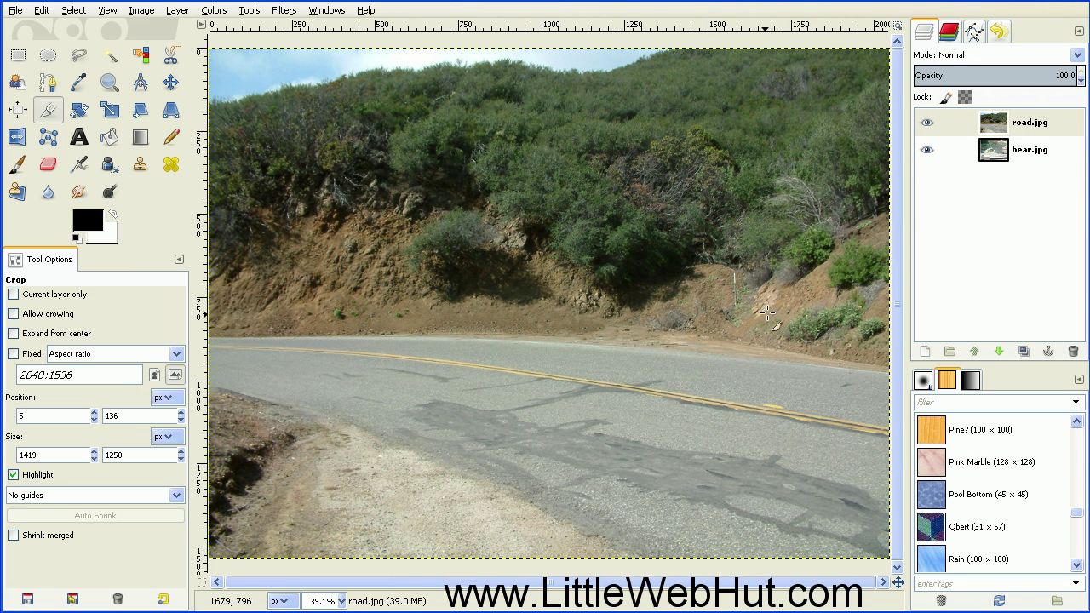
Step: Hide the road.jpg layer and raise the bear.jpg layer above it
{"action": "left_click", "coordinate": [927, 123]}
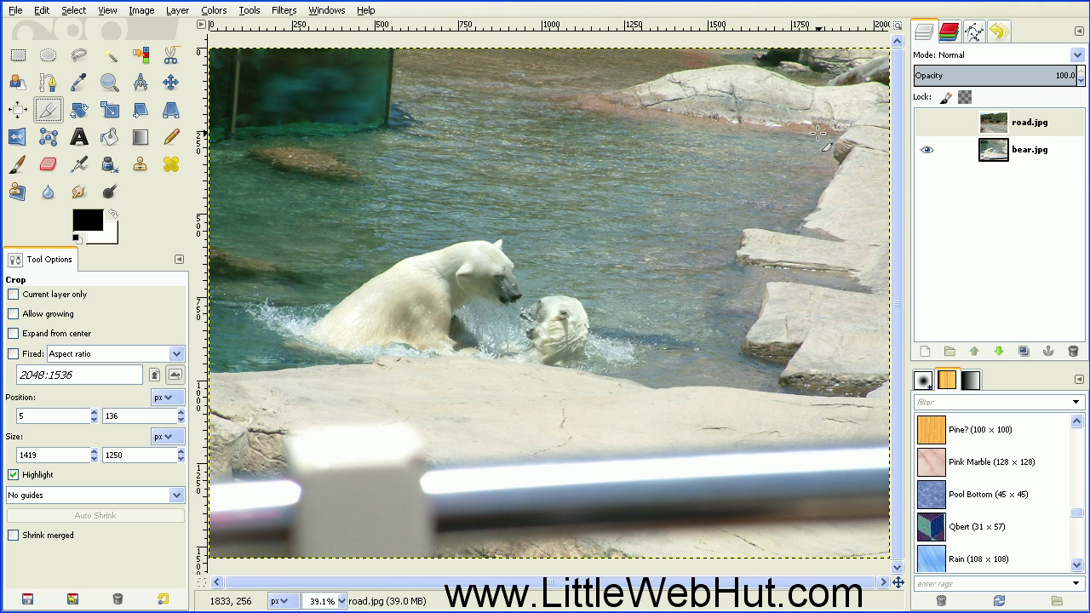
{"action": "left_click", "coordinate": [968, 151]}
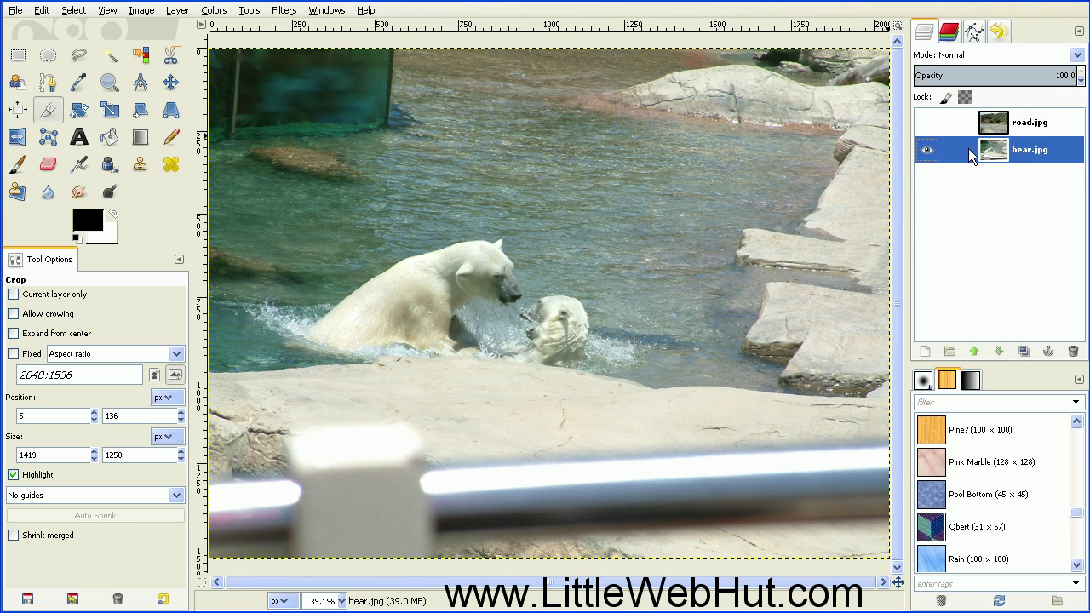
{"action": "left_click", "coordinate": [974, 352]}
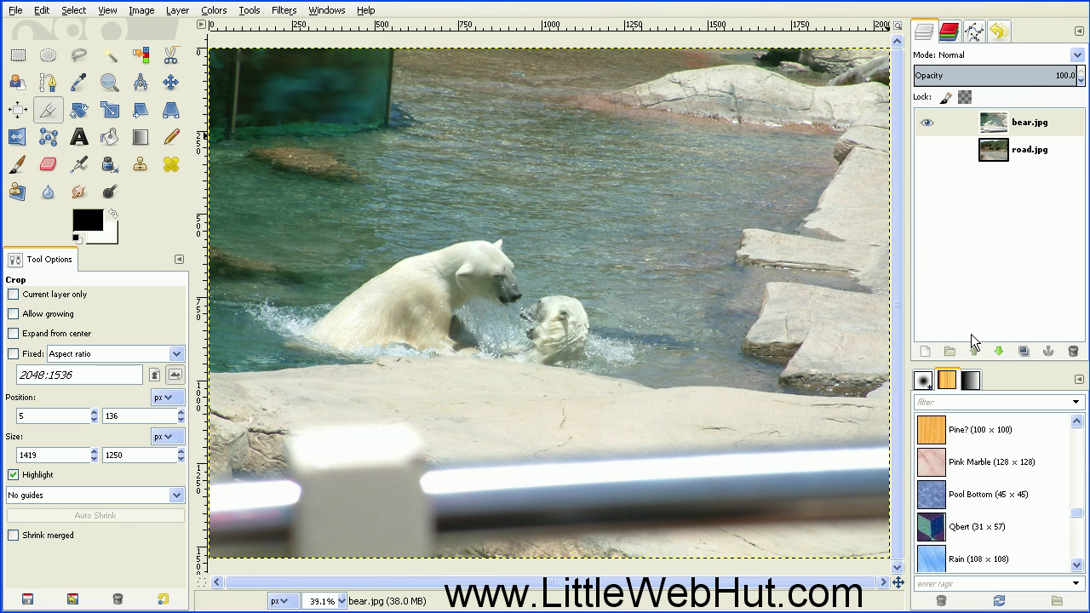
{"action": "right_click", "coordinate": [968, 122]}
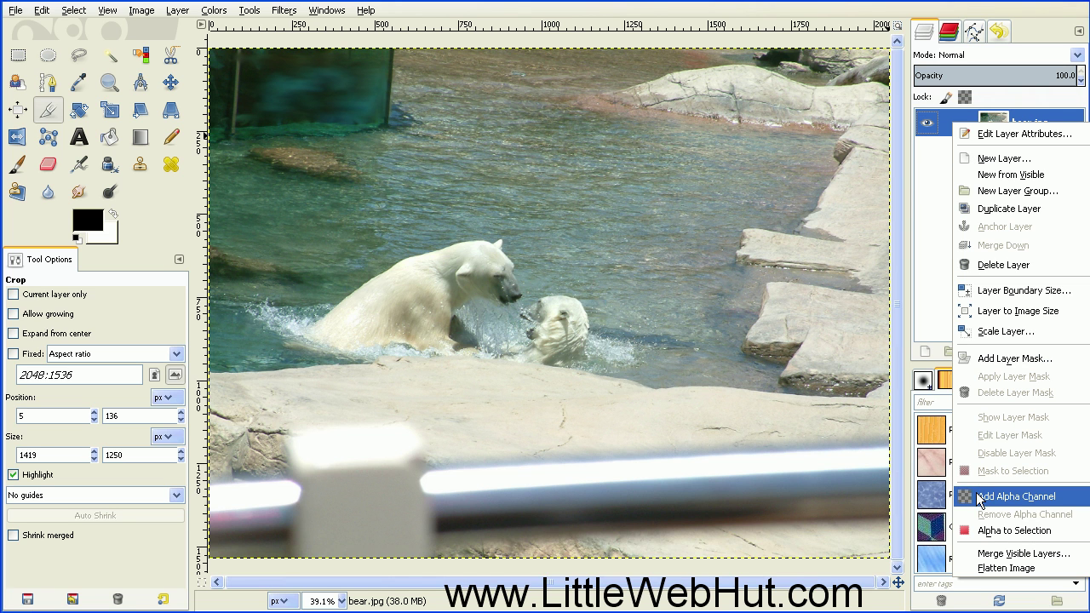
Step: Add an alpha channel to the bear.jpg layer and zoom in on the bear
{"action": "left_click", "coordinate": [980, 498]}
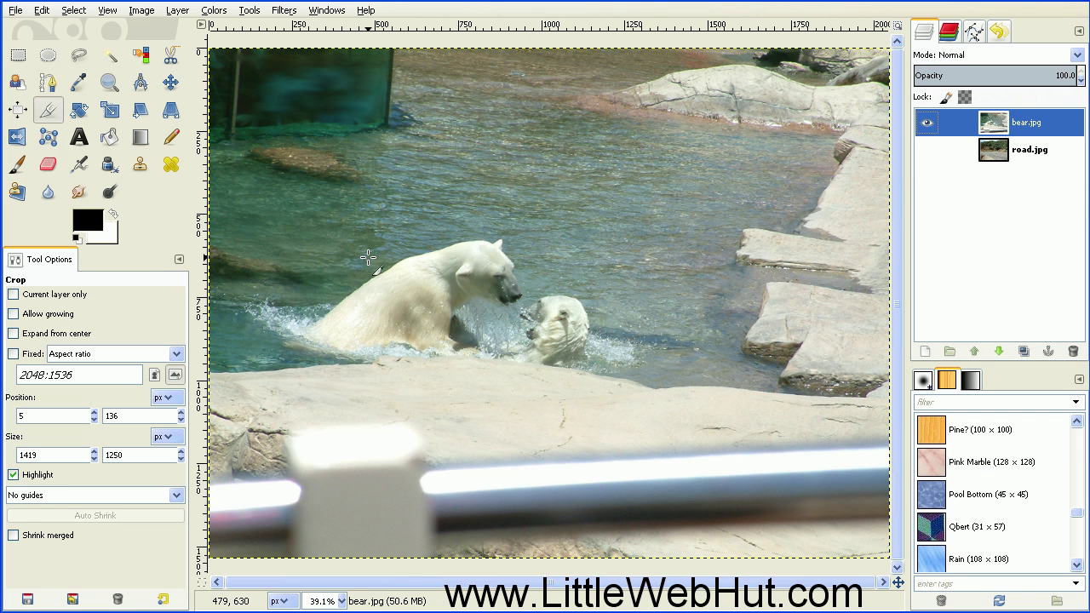
{"action": "scroll", "coordinate": [368, 257], "scroll_direction": "up", "scroll_amount": 3}
{"action": "left_click_drag", "start_coordinate": [530, 582], "coordinate": [517, 594]}
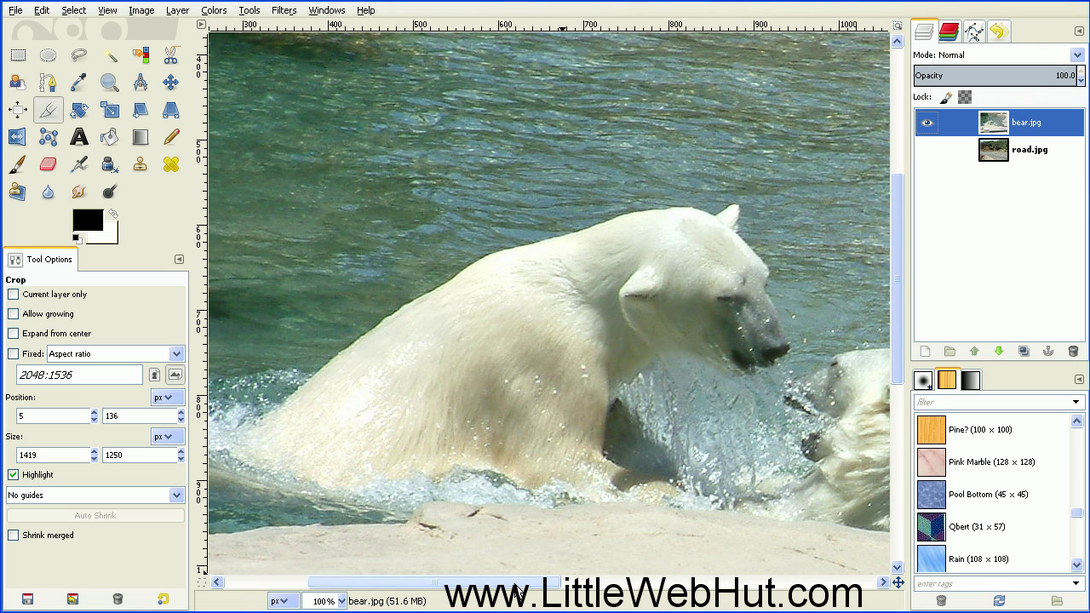
Step: Choose the Free Select tool with feathered edges at radius 1.0
{"action": "left_click", "coordinate": [78, 56]}
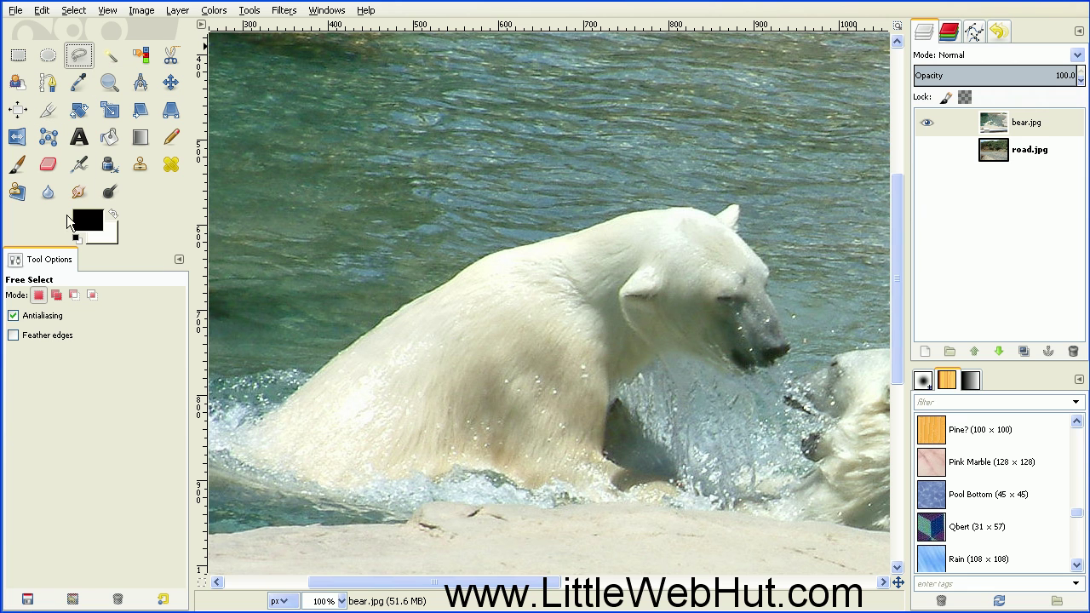
{"action": "left_click", "coordinate": [15, 339]}
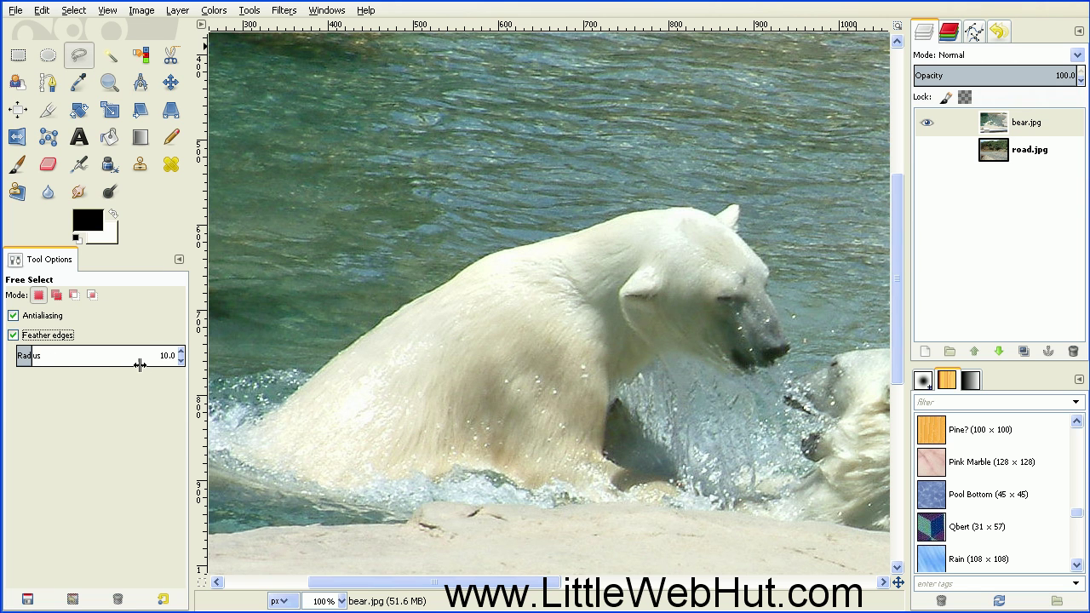
{"action": "left_click", "coordinate": [165, 356]}
{"action": "key", "text": "BackSpace"}
{"action": "key", "text": "Return"}
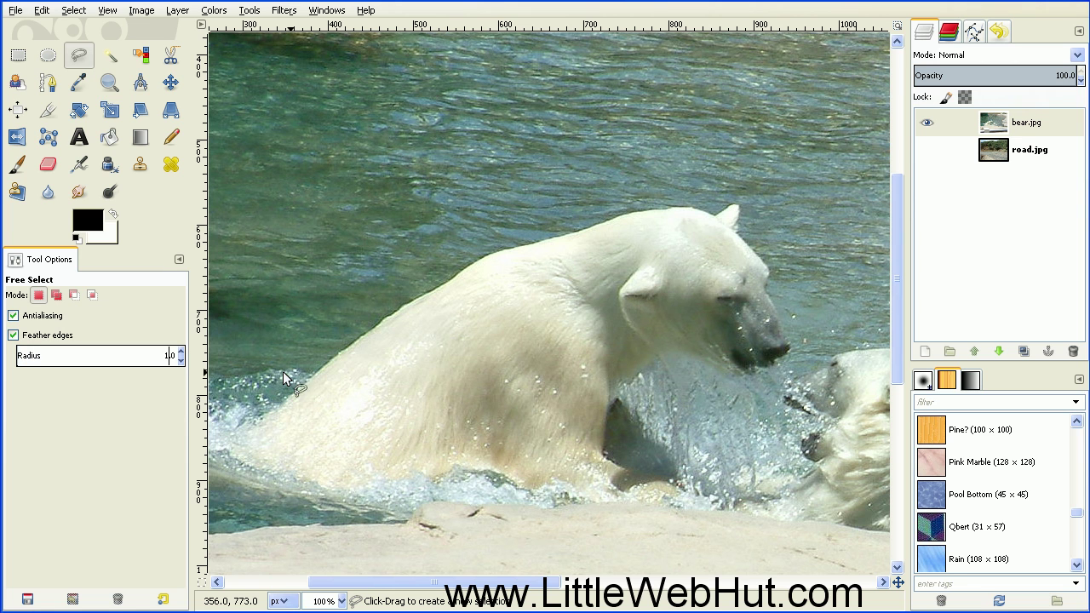
Step: Outline the water above the bear's back, ear and face, then delete it
{"action": "left_click", "coordinate": [315, 374]}
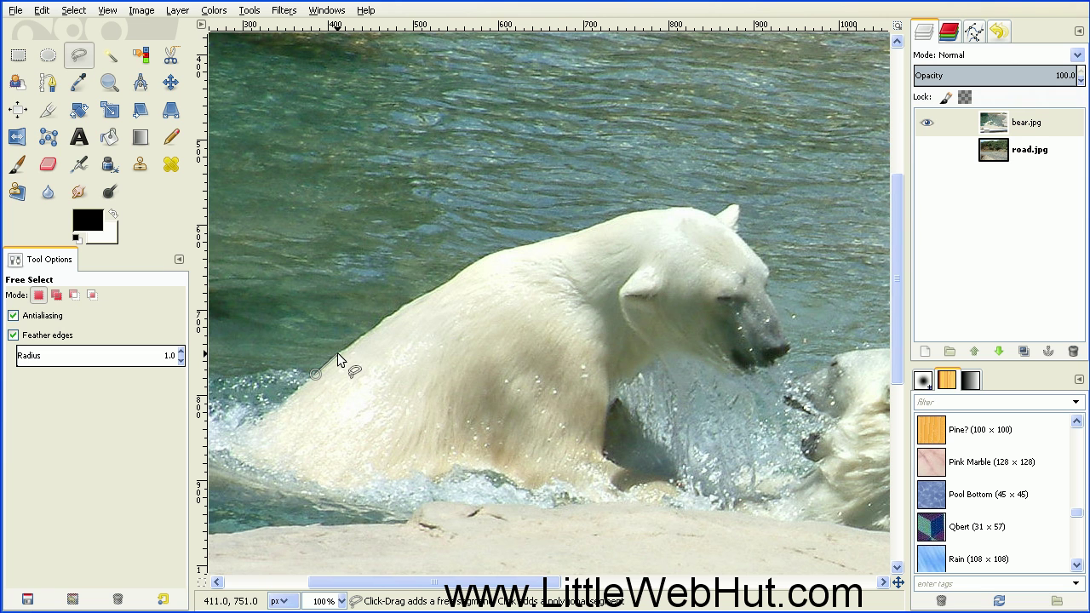
{"action": "left_click", "coordinate": [338, 353]}
{"action": "left_click", "coordinate": [361, 337]}
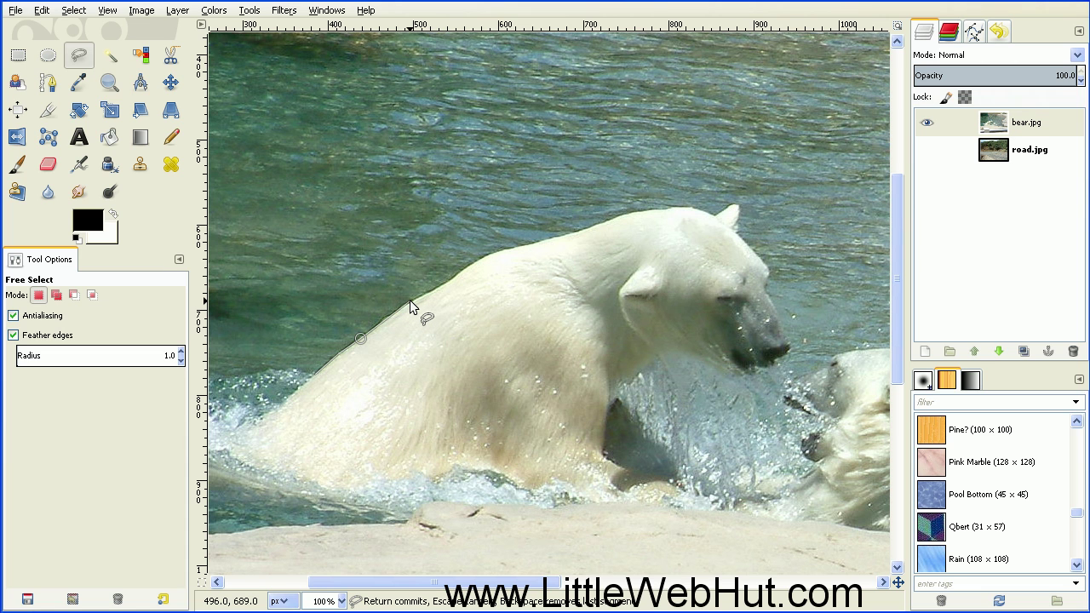
{"action": "left_click_drag", "start_coordinate": [409, 306], "coordinate": [796, 363]}
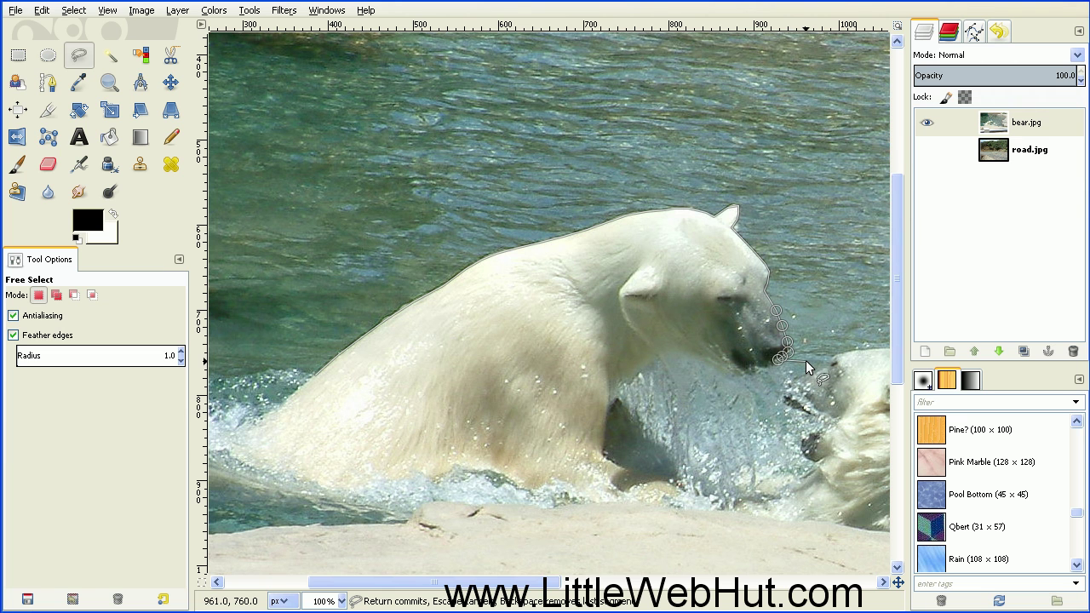
{"action": "left_click", "coordinate": [806, 360]}
{"action": "left_click", "coordinate": [844, 128]}
{"action": "left_click", "coordinate": [389, 88]}
{"action": "left_click", "coordinate": [281, 234]}
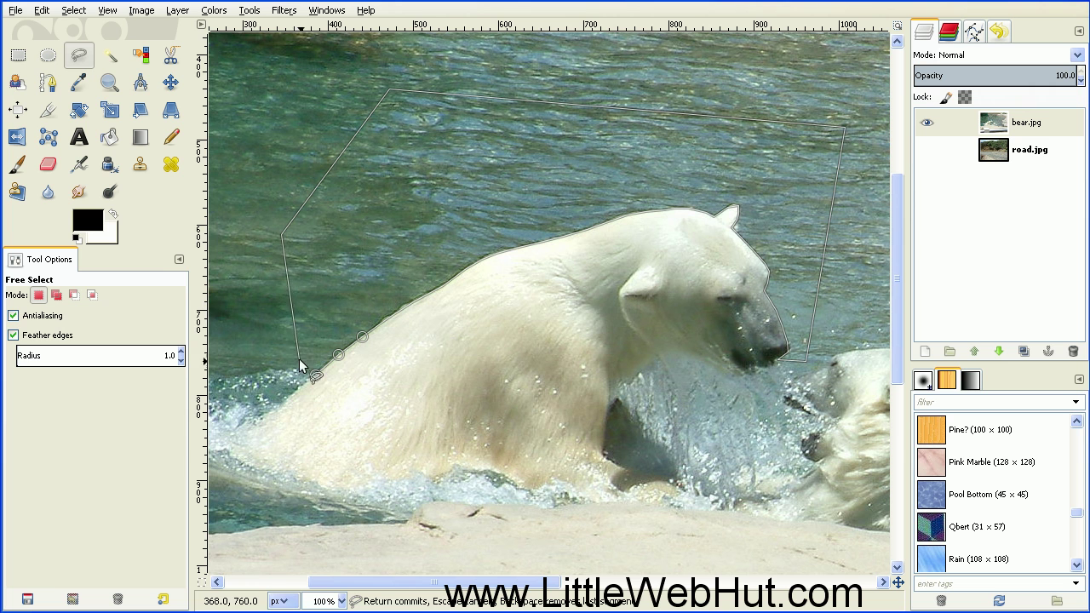
{"action": "left_click", "coordinate": [315, 375]}
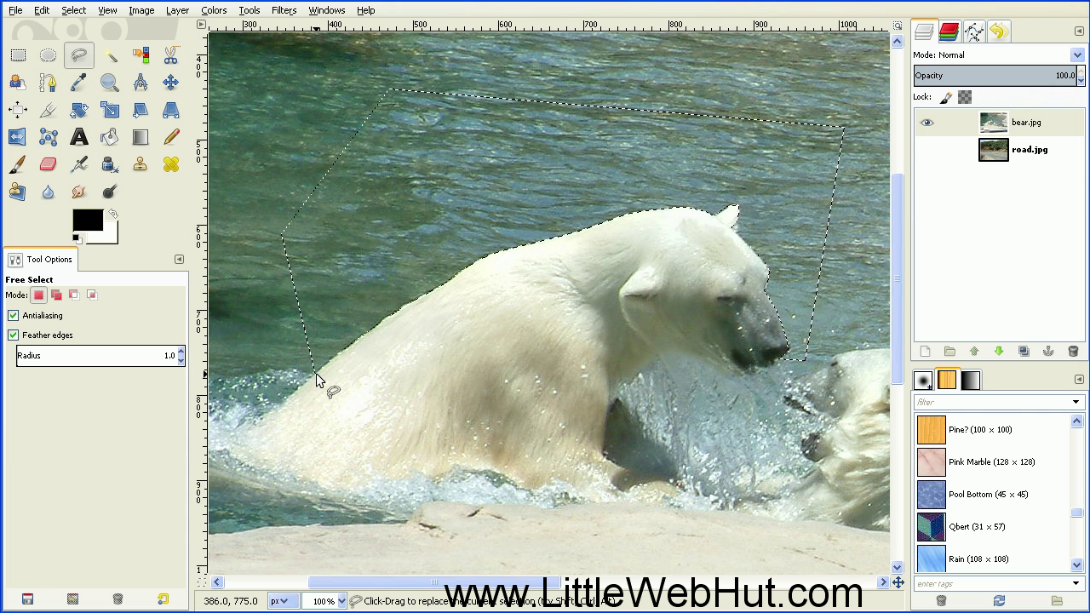
{"action": "key", "text": "Delete"}
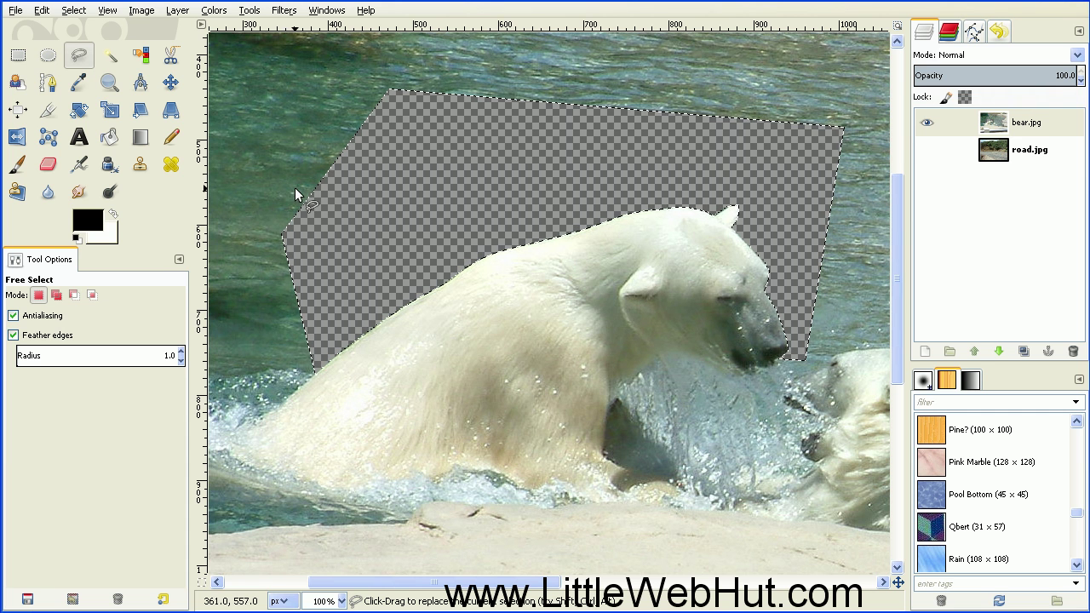
Step: Clear the selection with Select > None and fit the whole image in the window
{"action": "left_click", "coordinate": [75, 12]}
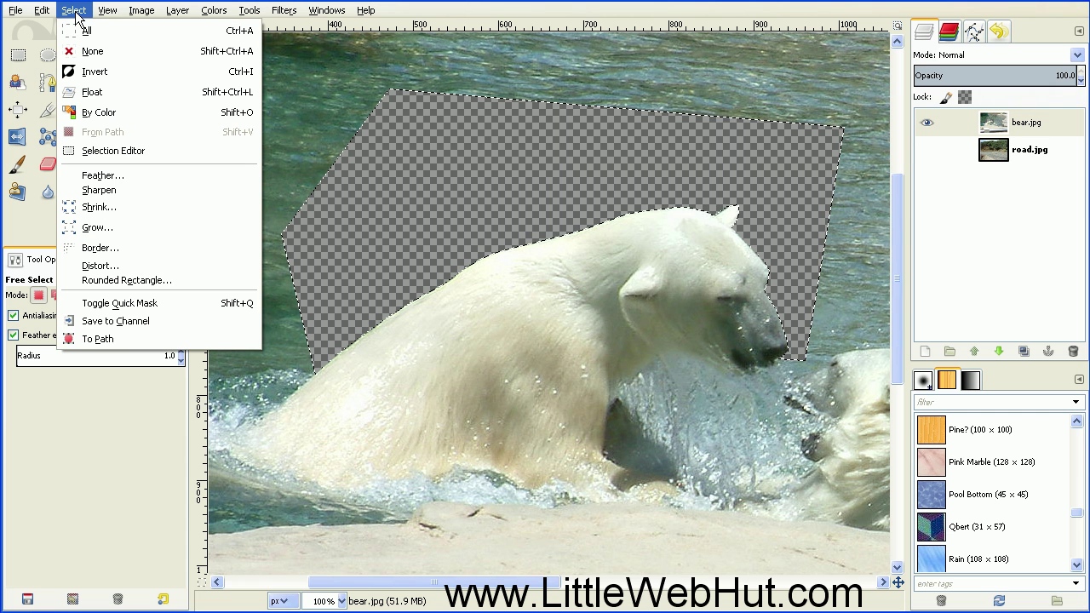
{"action": "left_click", "coordinate": [90, 51]}
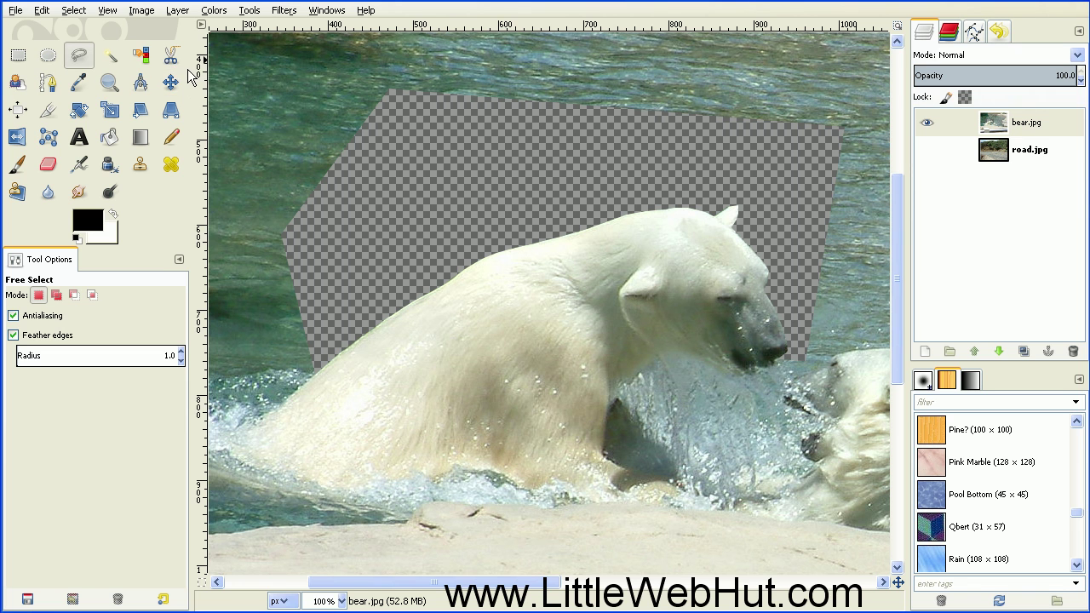
{"action": "left_click", "coordinate": [109, 15]}
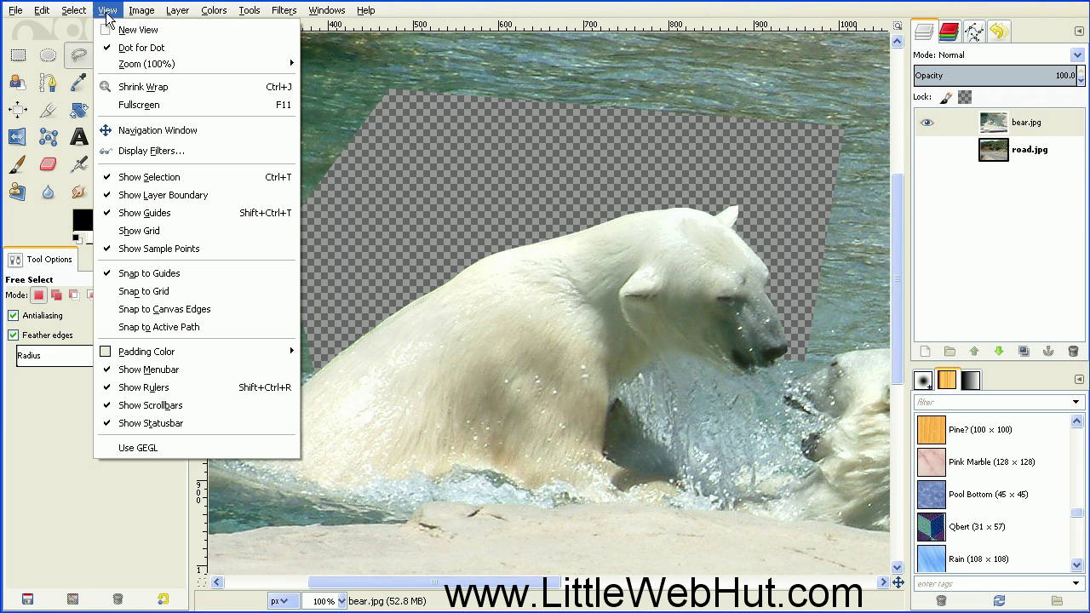
{"action": "mouse_move", "coordinate": [136, 63]}
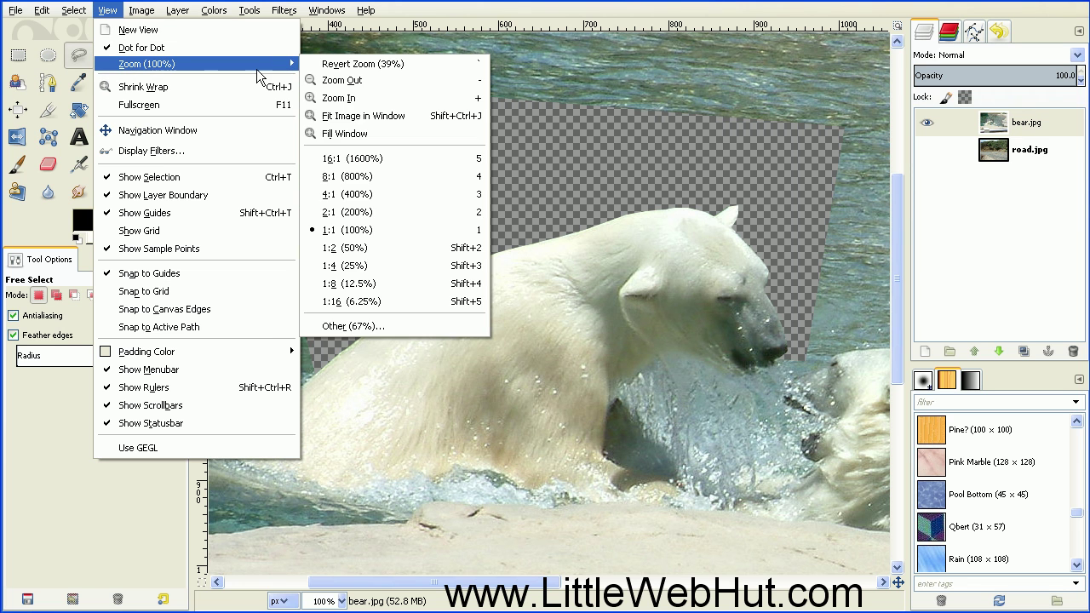
{"action": "left_click", "coordinate": [397, 118]}
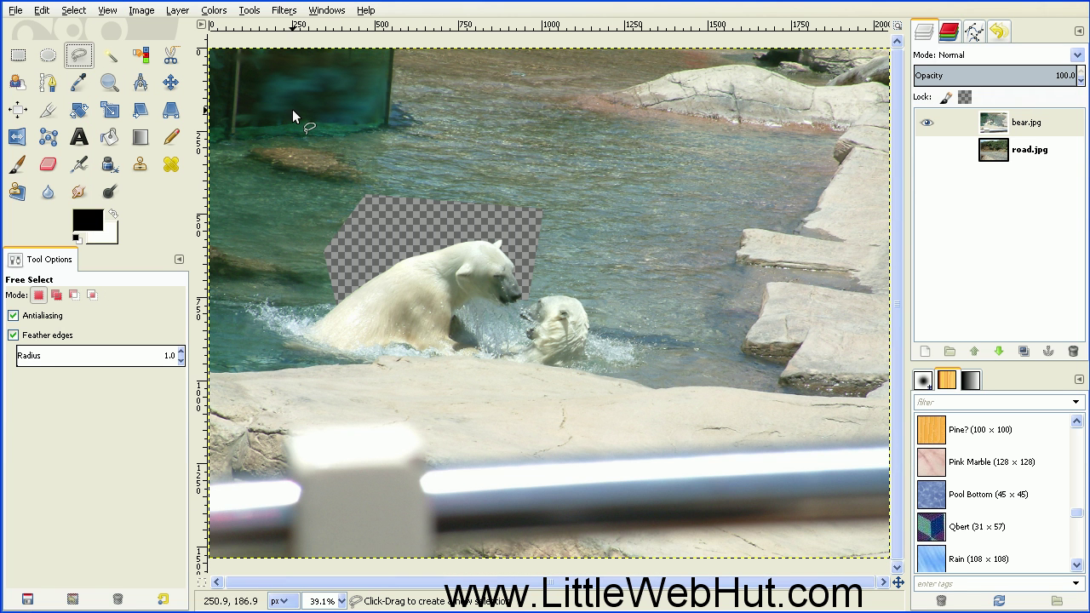
Step: Set the Eraser to the 2. Hardness 100 brush at size 506.11
{"action": "left_click", "coordinate": [49, 170]}
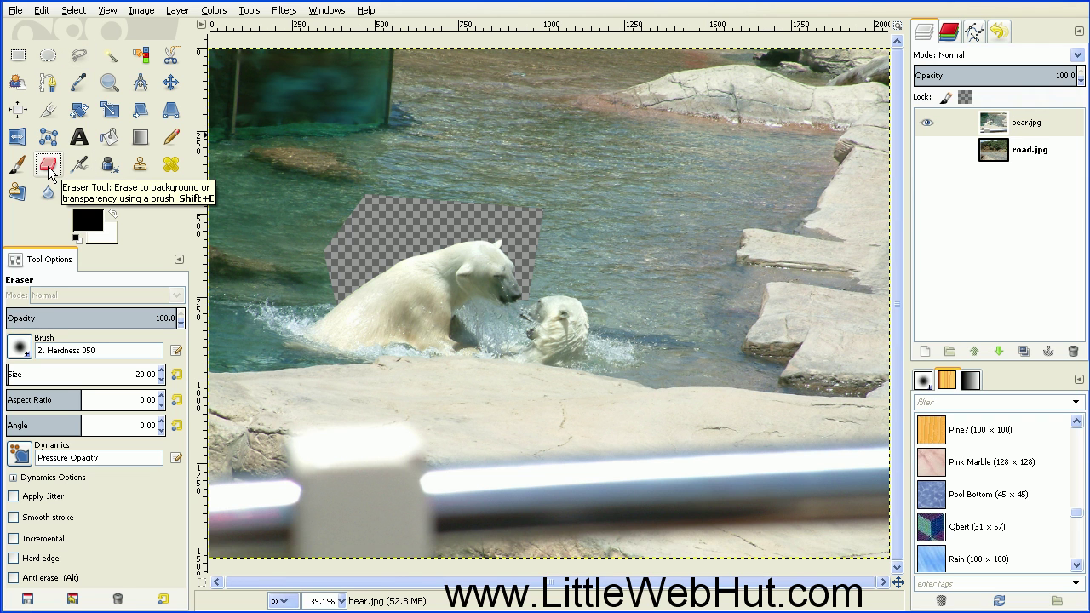
{"action": "left_click", "coordinate": [18, 351]}
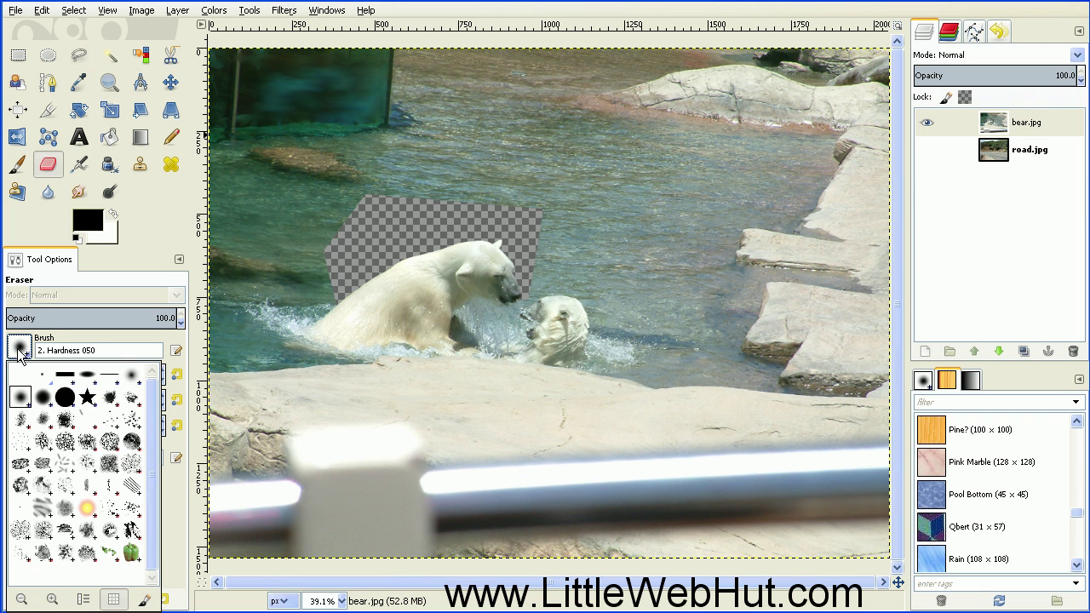
{"action": "double_click", "coordinate": [70, 402]}
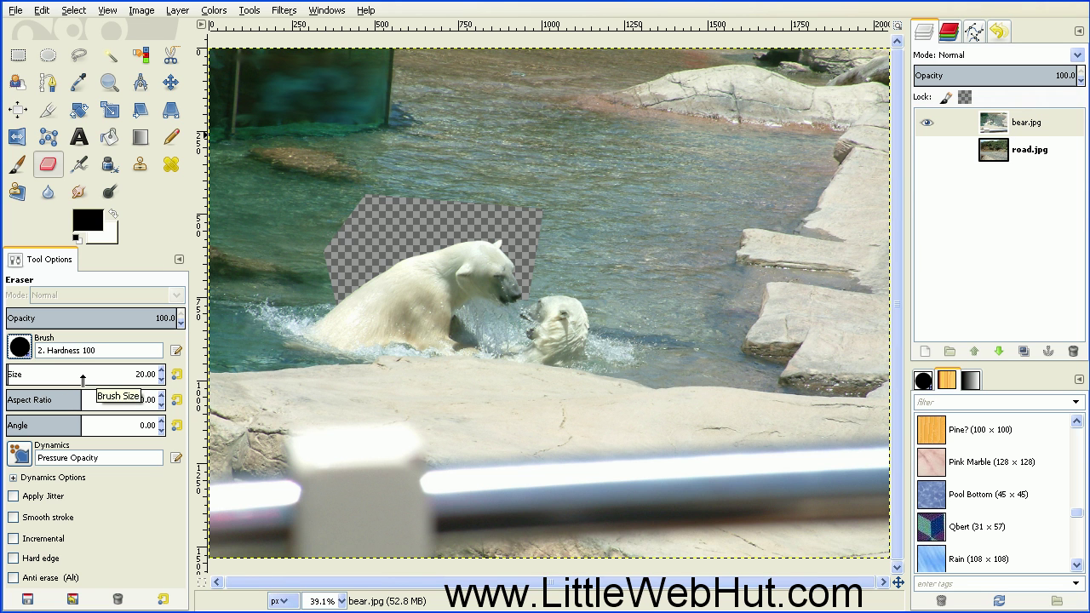
{"action": "left_click", "coordinate": [86, 372]}
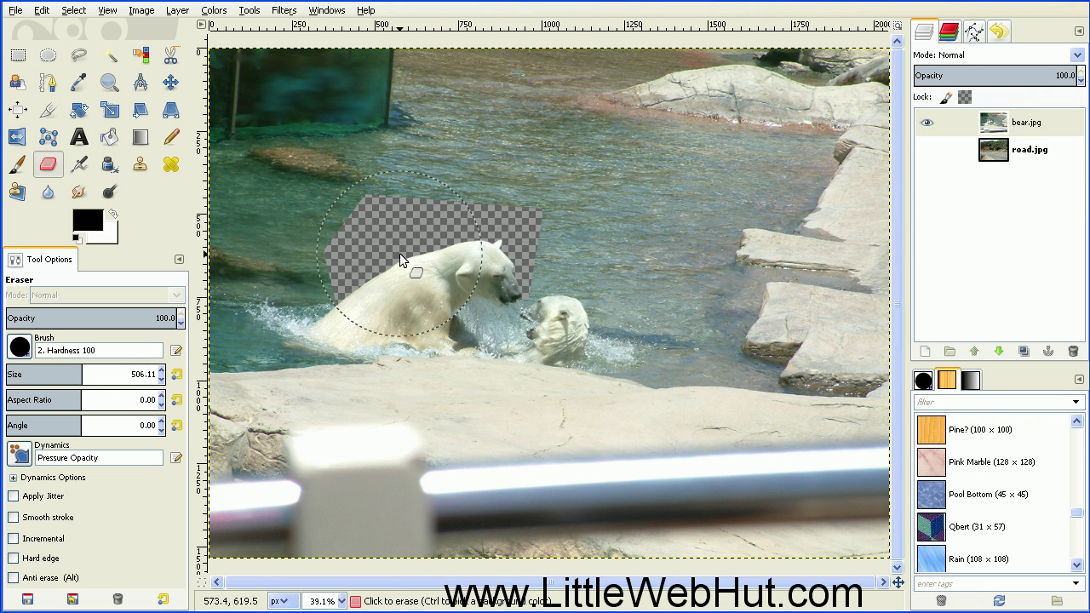
Step: Erase the zoo background from the bear layer, keeping the bears, nearby water and ledge
{"action": "mouse_move", "coordinate": [561, 144]}
{"action": "left_mouse_down"}
{"action": "mouse_move", "coordinate": [630, 115]}
{"action": "mouse_move", "coordinate": [843, 109]}
{"action": "mouse_move", "coordinate": [889, 485]}
{"action": "mouse_move", "coordinate": [824, 546]}
{"action": "mouse_move", "coordinate": [696, 574]}
{"action": "mouse_move", "coordinate": [476, 576]}
{"action": "mouse_move", "coordinate": [446, 481]}
{"action": "mouse_move", "coordinate": [286, 464]}
{"action": "mouse_move", "coordinate": [223, 486]}
{"action": "mouse_move", "coordinate": [430, 514]}
{"action": "mouse_move", "coordinate": [611, 453]}
{"action": "mouse_move", "coordinate": [558, 480]}
{"action": "mouse_move", "coordinate": [701, 460]}
{"action": "mouse_move", "coordinate": [790, 400]}
{"action": "mouse_move", "coordinate": [739, 257]}
{"action": "mouse_move", "coordinate": [686, 216]}
{"action": "mouse_move", "coordinate": [652, 383]}
{"action": "mouse_move", "coordinate": [761, 262]}
{"action": "mouse_move", "coordinate": [770, 190]}
{"action": "mouse_move", "coordinate": [749, 137]}
{"action": "mouse_move", "coordinate": [691, 85]}
{"action": "mouse_move", "coordinate": [493, 113]}
{"action": "mouse_move", "coordinate": [258, 109]}
{"action": "mouse_move", "coordinate": [470, 141]}
{"action": "mouse_move", "coordinate": [218, 199]}
{"action": "mouse_move", "coordinate": [176, 231]}
{"action": "mouse_move", "coordinate": [131, 306]}
{"action": "mouse_move", "coordinate": [125, 341]}
{"action": "mouse_move", "coordinate": [142, 378]}
{"action": "mouse_move", "coordinate": [375, 467]}
{"action": "mouse_move", "coordinate": [599, 471]}
{"action": "left_mouse_up"}
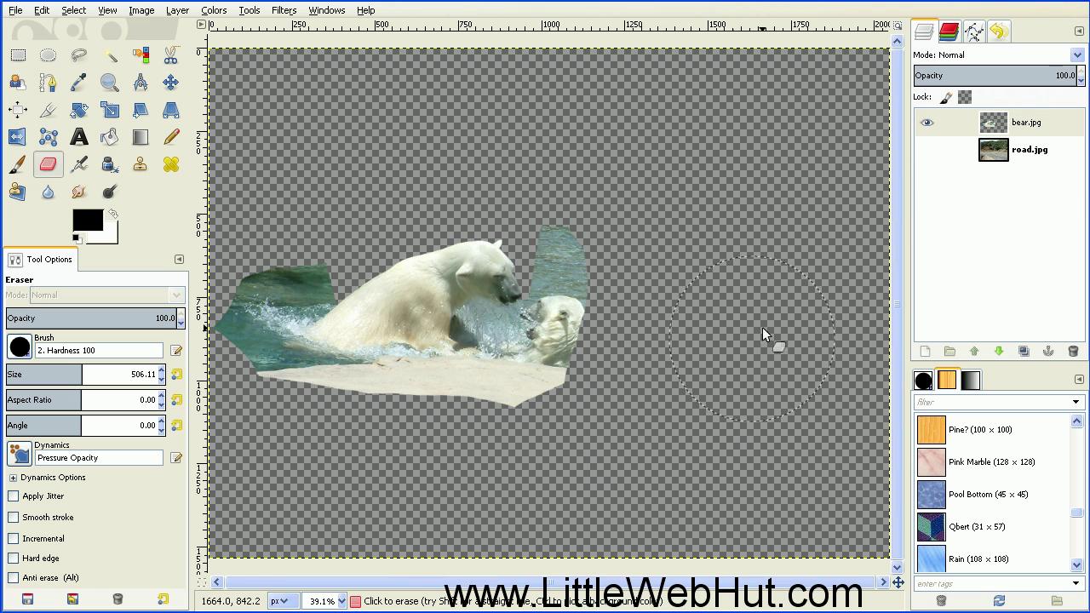
Step: Show the road.jpg layer and drag the bear layer down and right onto the road
{"action": "left_click", "coordinate": [927, 151]}
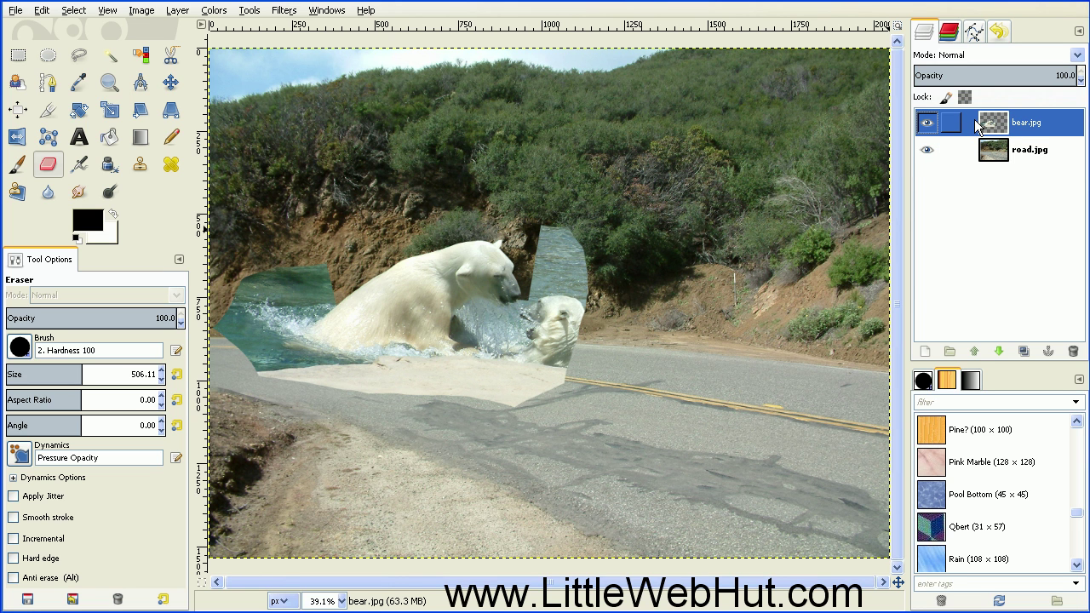
{"action": "left_click", "coordinate": [168, 86]}
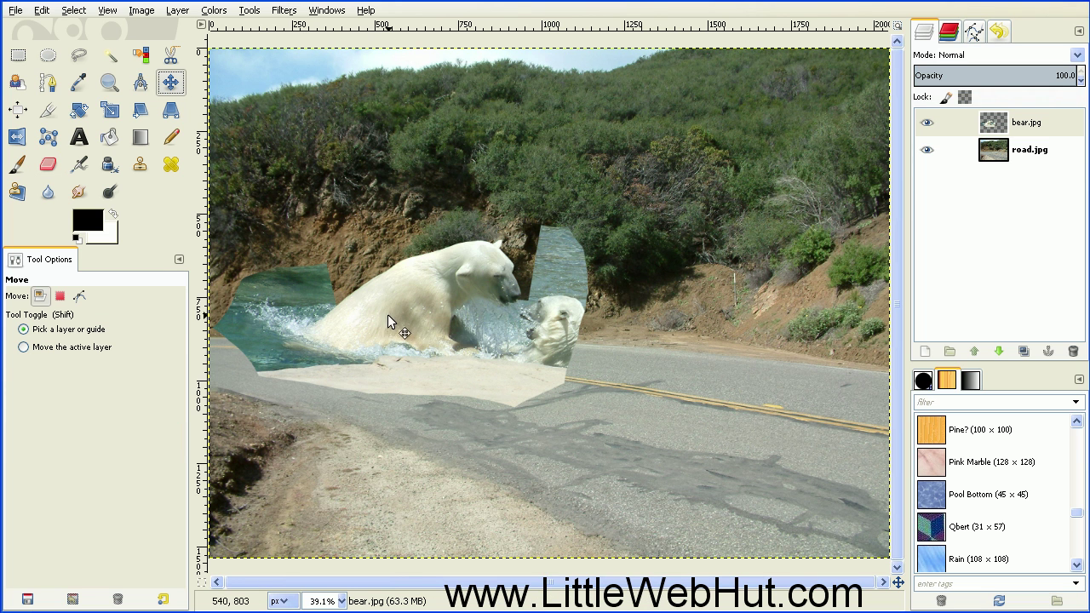
{"action": "left_click_drag", "start_coordinate": [397, 311], "coordinate": [532, 378]}
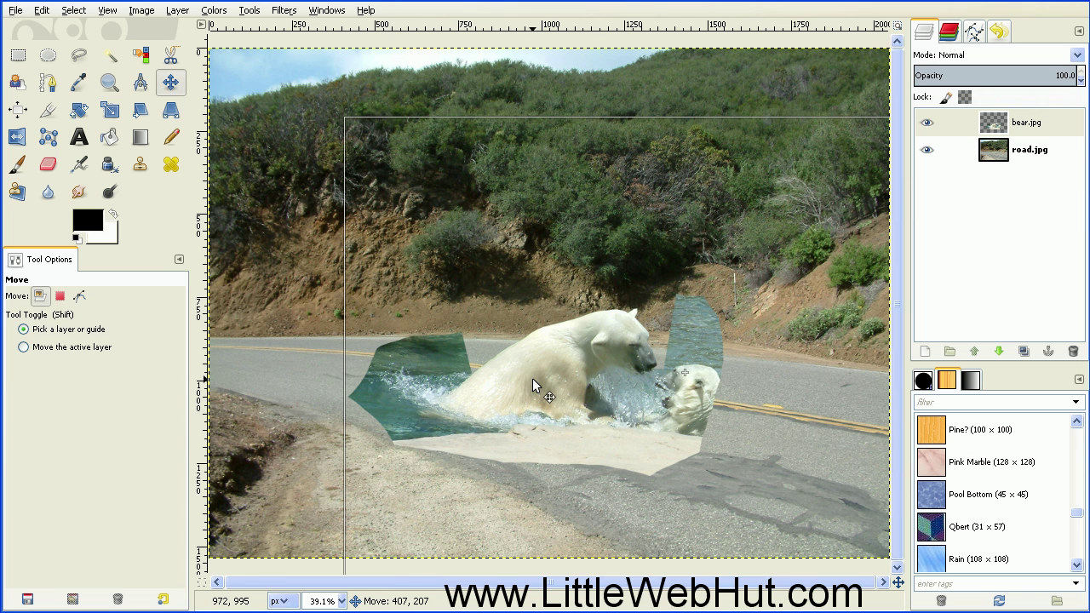
{"action": "left_click_drag", "start_coordinate": [532, 378], "coordinate": [533, 379]}
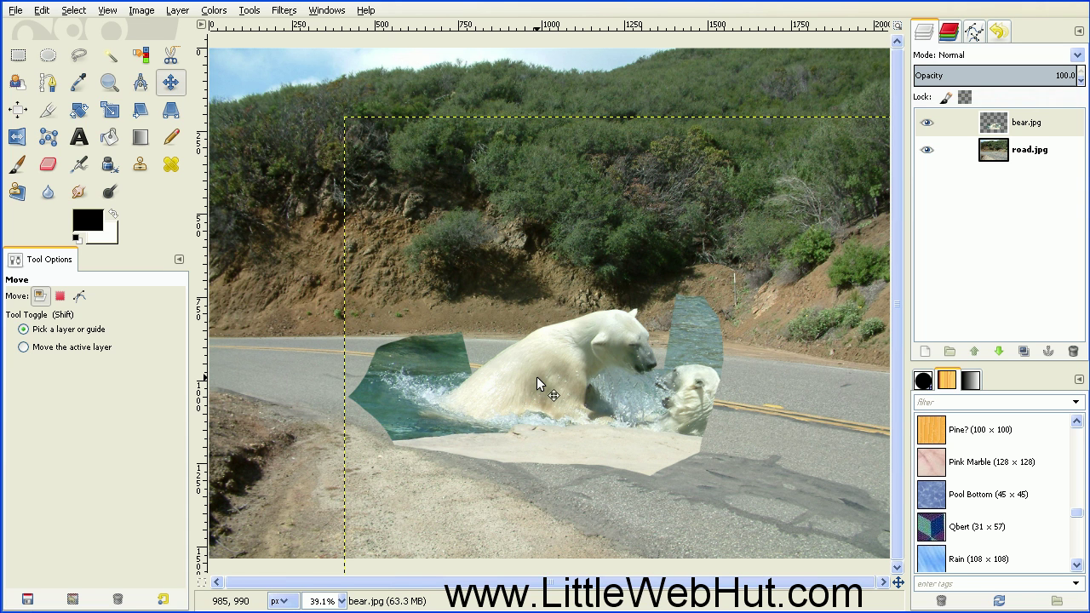
Step: Switch the Eraser to the softer 2. Hardness 075 brush
{"action": "left_click", "coordinate": [49, 168]}
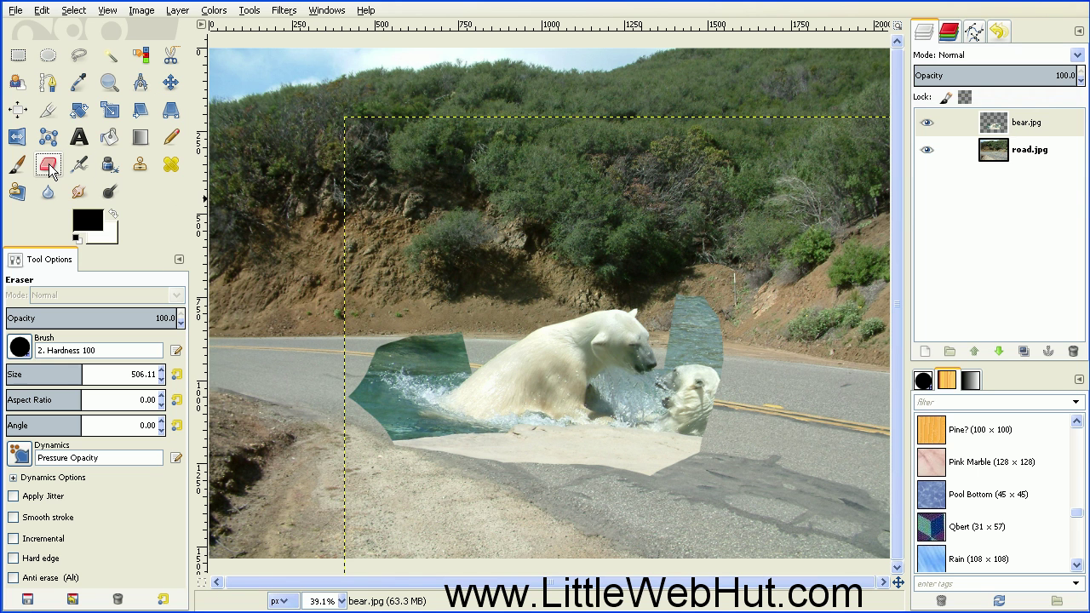
{"action": "left_click", "coordinate": [20, 346]}
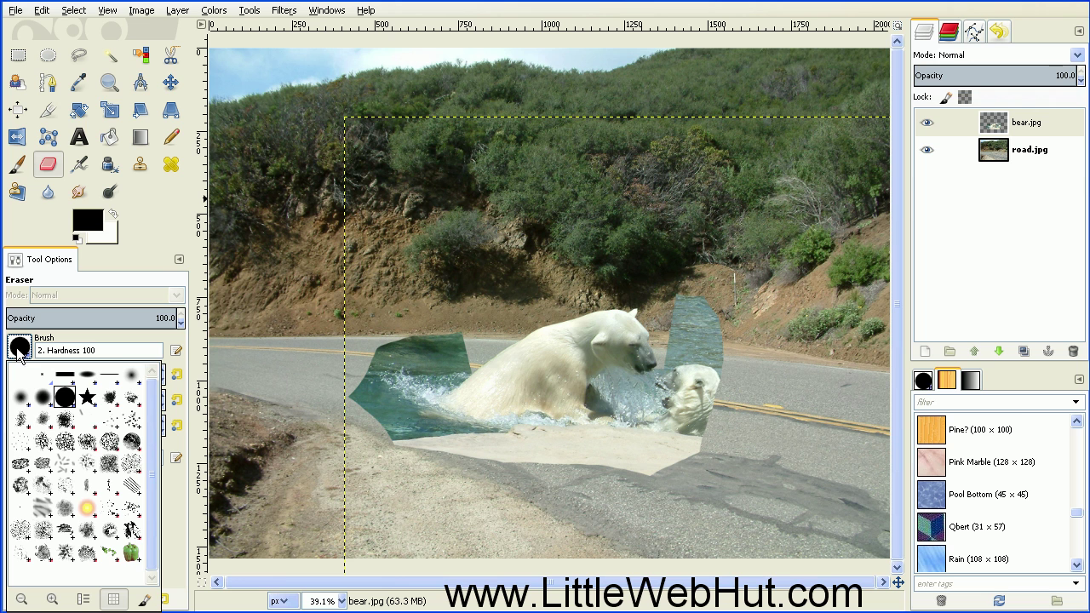
{"action": "left_click", "coordinate": [42, 397]}
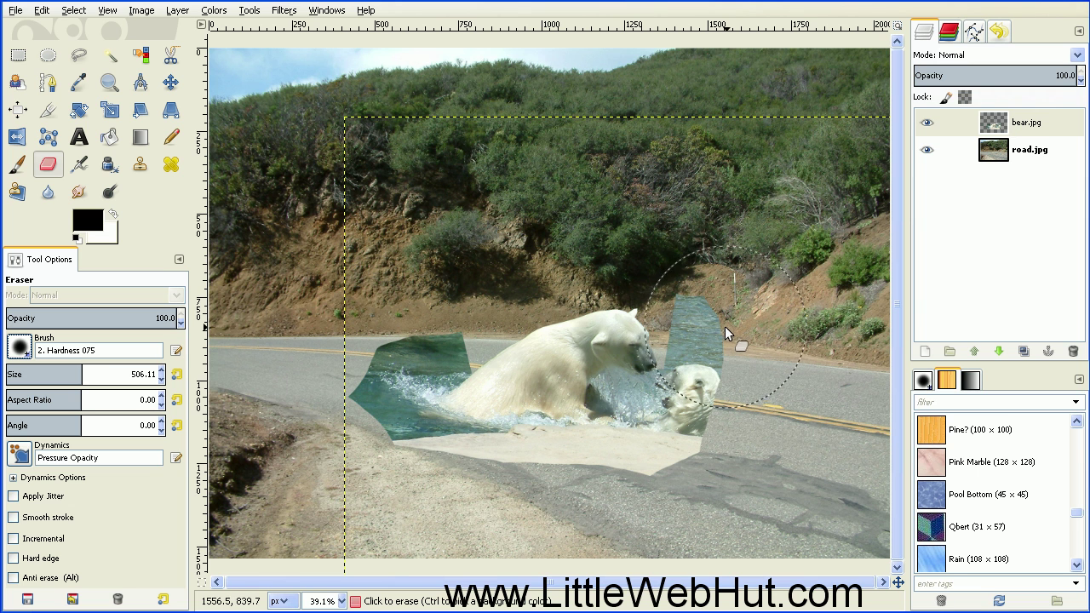
Step: Erase the teal water patch and the extra bear head beside the main bear
{"action": "mouse_move", "coordinate": [739, 328]}
{"action": "left_mouse_down"}
{"action": "mouse_move", "coordinate": [745, 367]}
{"action": "mouse_move", "coordinate": [732, 341]}
{"action": "mouse_move", "coordinate": [739, 420]}
{"action": "mouse_move", "coordinate": [717, 474]}
{"action": "mouse_move", "coordinate": [694, 487]}
{"action": "mouse_move", "coordinate": [709, 483]}
{"action": "mouse_move", "coordinate": [572, 524]}
{"action": "mouse_move", "coordinate": [668, 499]}
{"action": "mouse_move", "coordinate": [495, 511]}
{"action": "mouse_move", "coordinate": [616, 506]}
{"action": "mouse_move", "coordinate": [651, 492]}
{"action": "mouse_move", "coordinate": [586, 493]}
{"action": "mouse_move", "coordinate": [624, 486]}
{"action": "mouse_move", "coordinate": [420, 506]}
{"action": "mouse_move", "coordinate": [458, 510]}
{"action": "mouse_move", "coordinate": [403, 503]}
{"action": "mouse_move", "coordinate": [434, 508]}
{"action": "mouse_move", "coordinate": [381, 493]}
{"action": "mouse_move", "coordinate": [415, 501]}
{"action": "mouse_move", "coordinate": [341, 463]}
{"action": "mouse_move", "coordinate": [357, 485]}
{"action": "mouse_move", "coordinate": [334, 442]}
{"action": "mouse_move", "coordinate": [344, 462]}
{"action": "mouse_move", "coordinate": [310, 420]}
{"action": "mouse_move", "coordinate": [309, 431]}
{"action": "mouse_move", "coordinate": [302, 375]}
{"action": "mouse_move", "coordinate": [289, 382]}
{"action": "mouse_move", "coordinate": [368, 297]}
{"action": "mouse_move", "coordinate": [445, 280]}
{"action": "mouse_move", "coordinate": [414, 285]}
{"action": "left_mouse_up"}
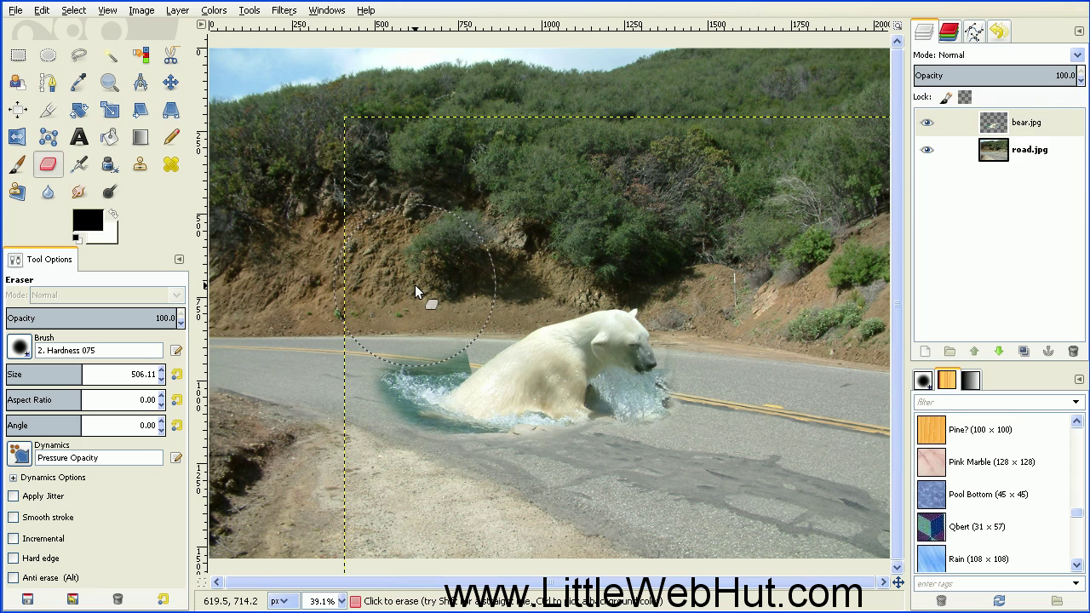
Step: Zoom in, erase splash edges near the mouth and yellow line at size ~237, then reduce to 51.51
{"action": "scroll", "coordinate": [594, 361], "scroll_direction": "up", "scroll_amount": 1}
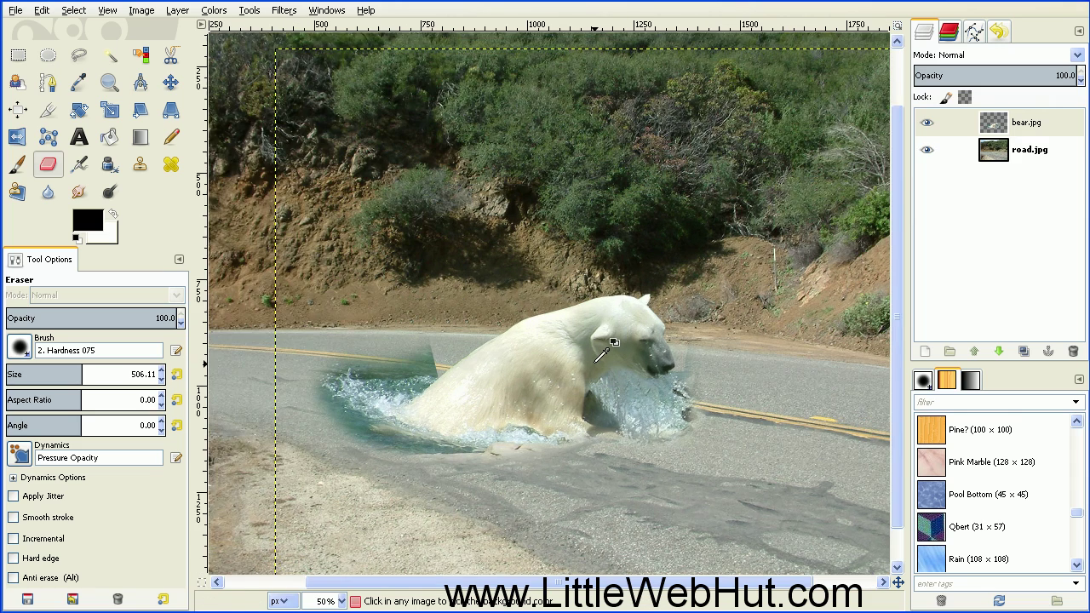
{"action": "scroll", "coordinate": [596, 361], "scroll_direction": "up", "scroll_amount": 1}
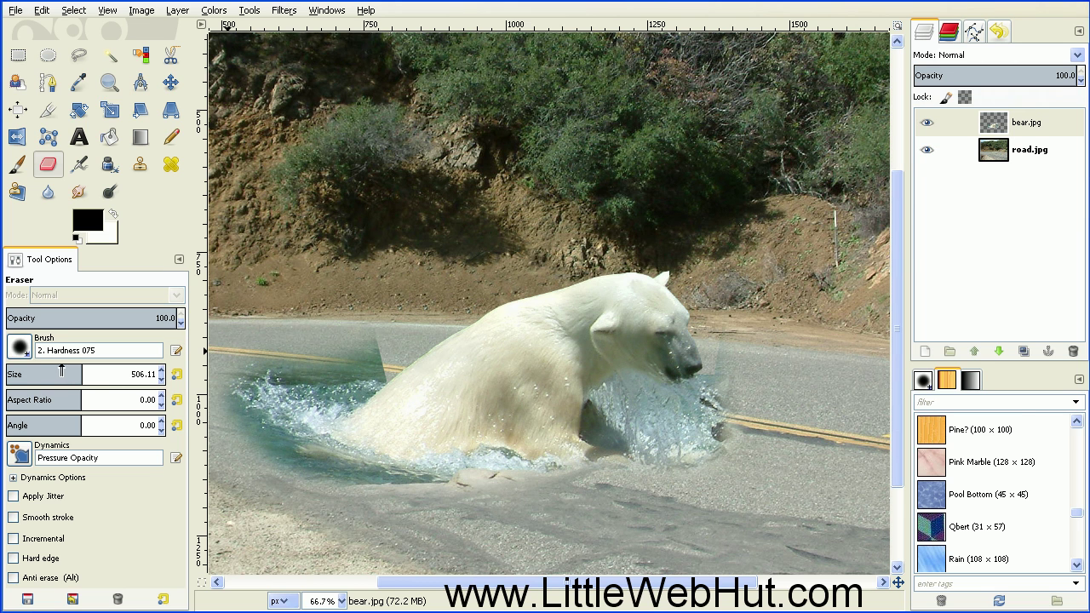
{"action": "left_click_drag", "start_coordinate": [46, 375], "coordinate": [36, 374]}
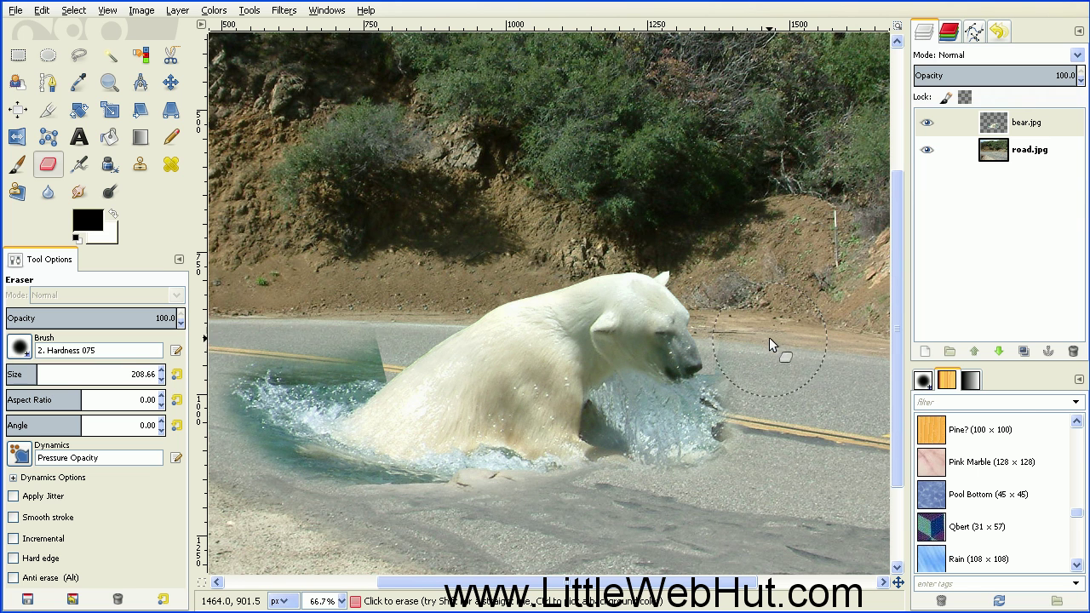
{"action": "mouse_move", "coordinate": [763, 350]}
{"action": "left_mouse_down"}
{"action": "mouse_move", "coordinate": [757, 408]}
{"action": "mouse_move", "coordinate": [725, 430]}
{"action": "mouse_move", "coordinate": [741, 394]}
{"action": "mouse_move", "coordinate": [674, 488]}
{"action": "mouse_move", "coordinate": [490, 529]}
{"action": "mouse_move", "coordinate": [478, 531]}
{"action": "mouse_move", "coordinate": [486, 516]}
{"action": "mouse_move", "coordinate": [431, 537]}
{"action": "mouse_move", "coordinate": [410, 519]}
{"action": "mouse_move", "coordinate": [400, 533]}
{"action": "mouse_move", "coordinate": [240, 537]}
{"action": "mouse_move", "coordinate": [211, 468]}
{"action": "mouse_move", "coordinate": [246, 468]}
{"action": "mouse_move", "coordinate": [242, 478]}
{"action": "mouse_move", "coordinate": [213, 459]}
{"action": "left_mouse_up"}
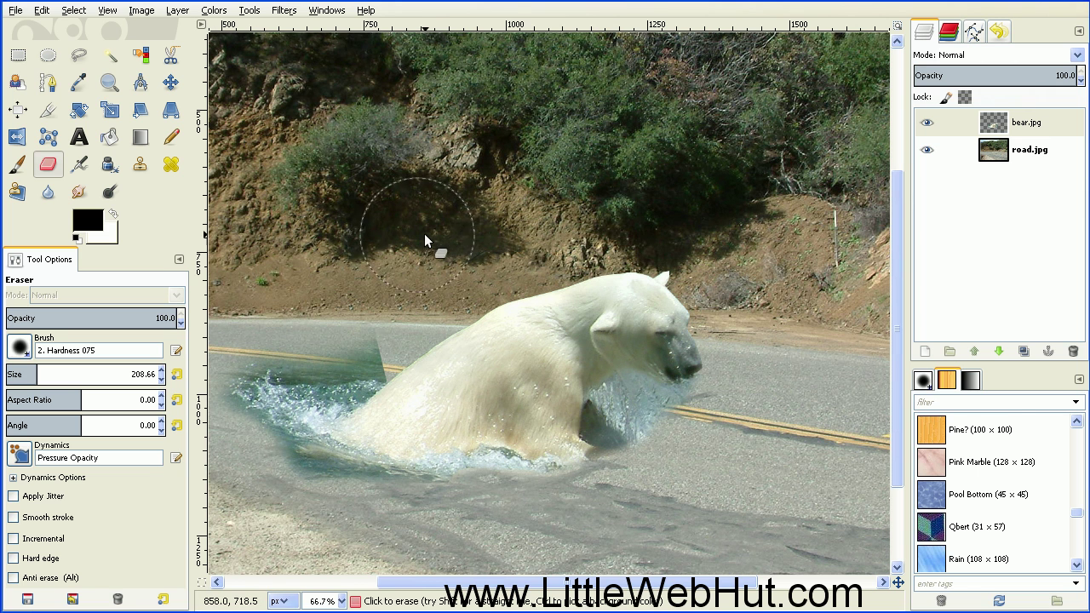
{"action": "mouse_move", "coordinate": [367, 310]}
{"action": "left_mouse_down"}
{"action": "mouse_move", "coordinate": [374, 327]}
{"action": "mouse_move", "coordinate": [388, 270]}
{"action": "left_mouse_up"}
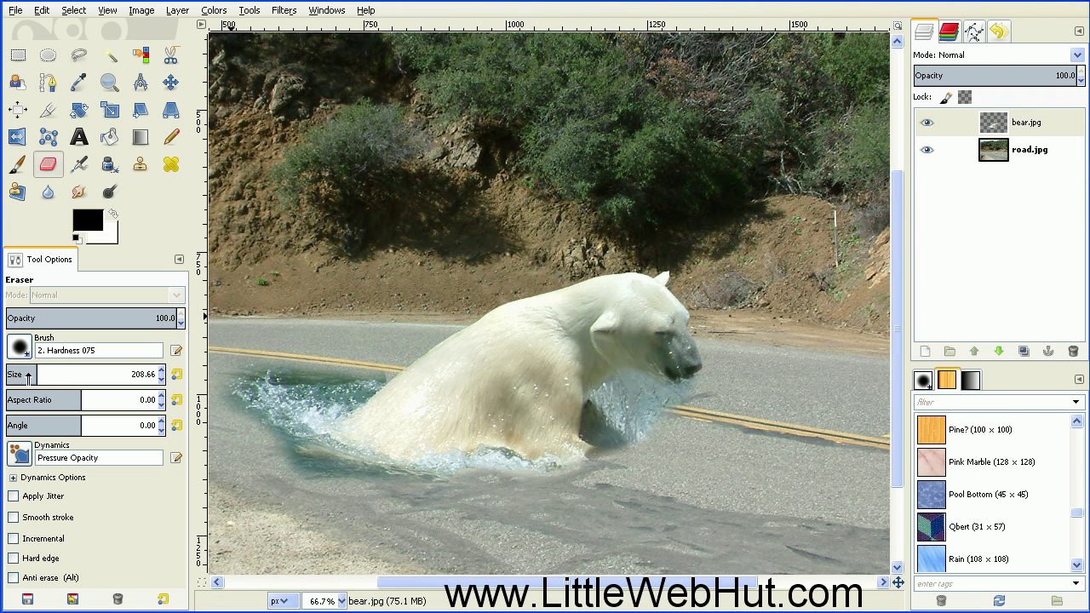
{"action": "left_click_drag", "start_coordinate": [22, 373], "coordinate": [13, 375]}
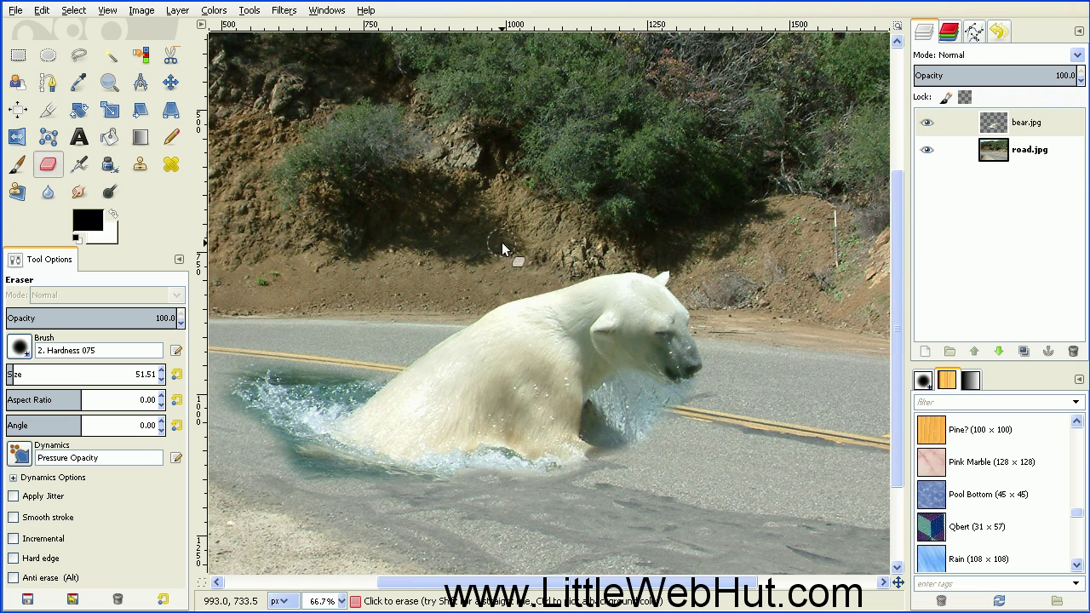
Step: Lower the bear layer's saturation to -58 with Colors > Hue-Saturation
{"action": "left_click", "coordinate": [215, 12]}
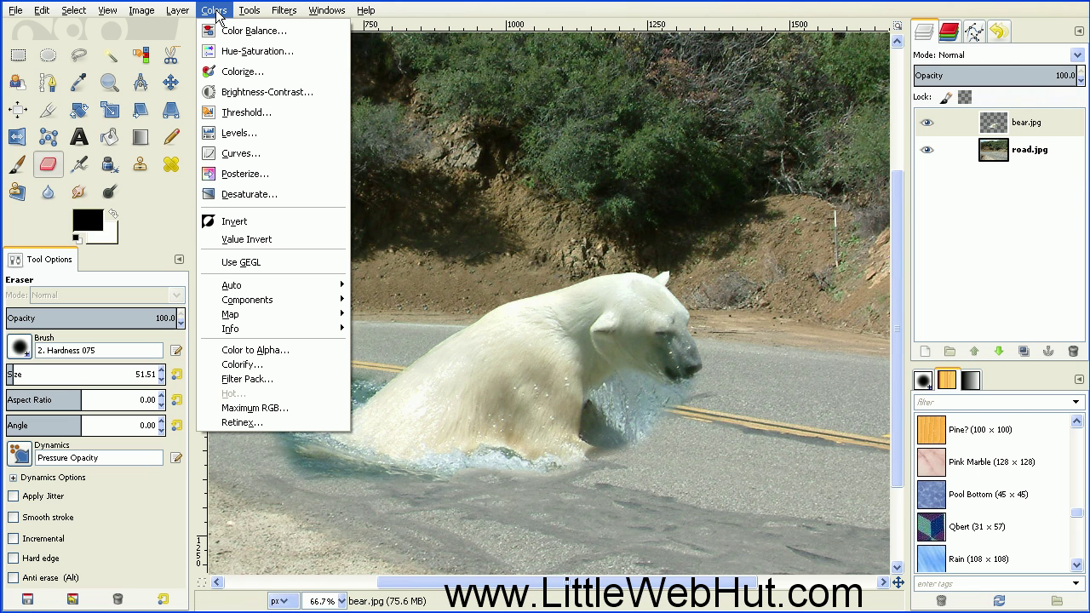
{"action": "left_click", "coordinate": [220, 52]}
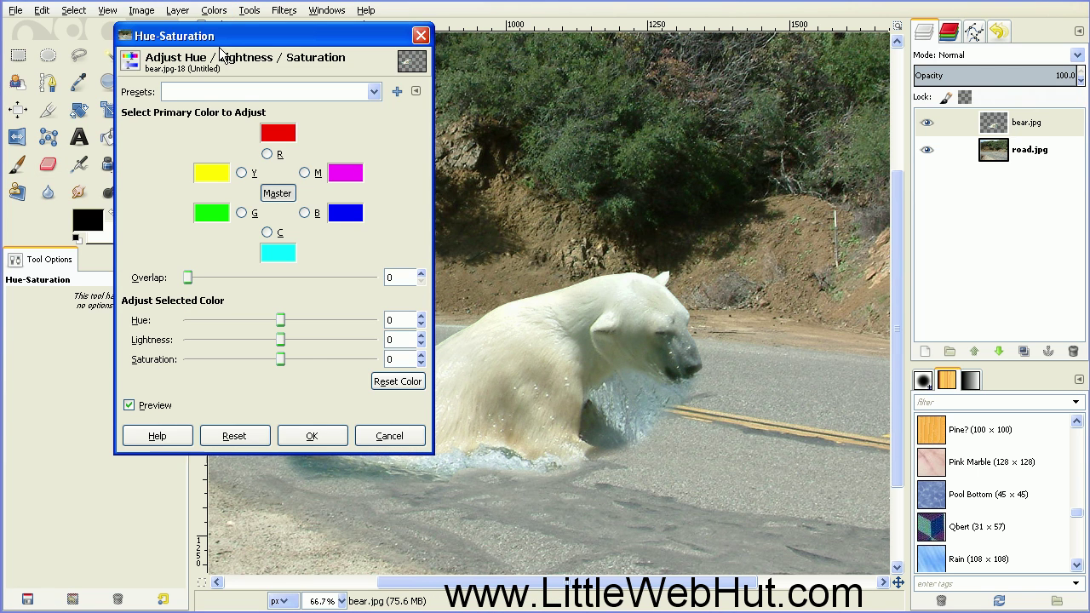
{"action": "left_click_drag", "start_coordinate": [240, 36], "coordinate": [140, 0]}
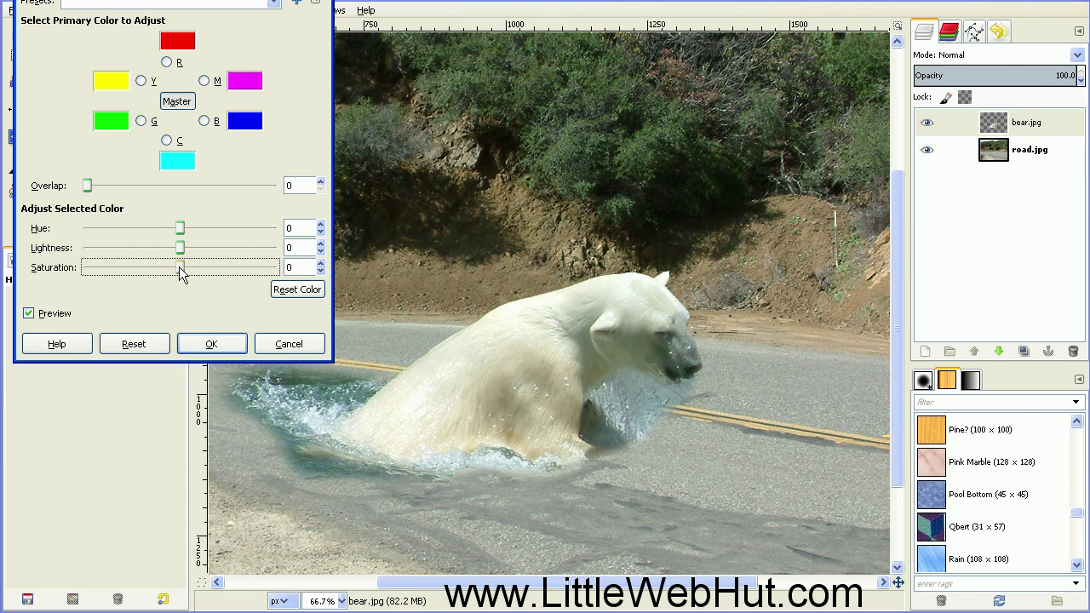
{"action": "left_click_drag", "start_coordinate": [179, 267], "coordinate": [125, 265]}
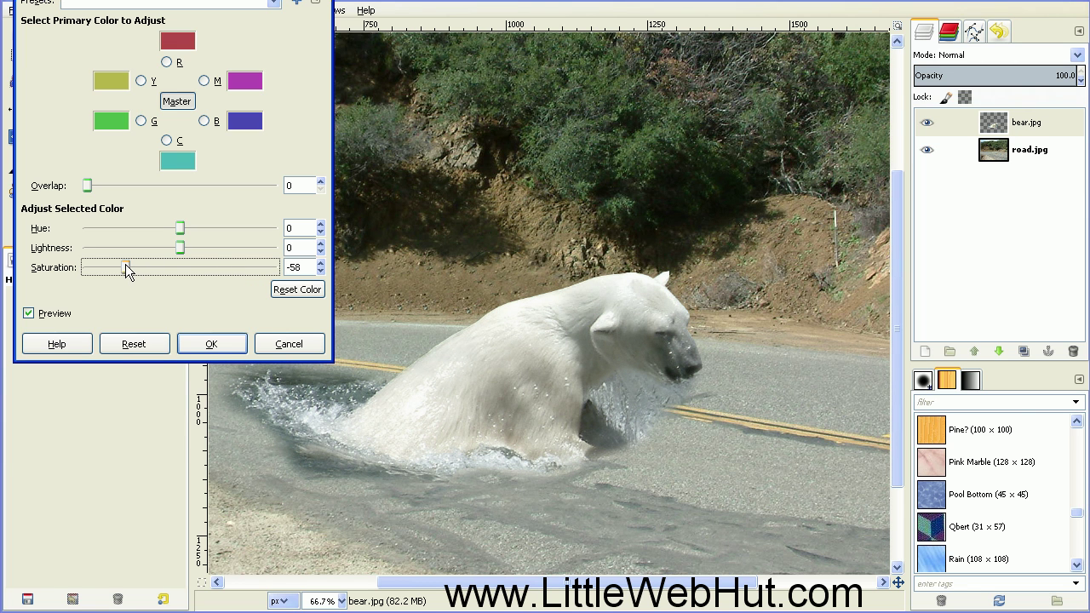
{"action": "left_click", "coordinate": [212, 344]}
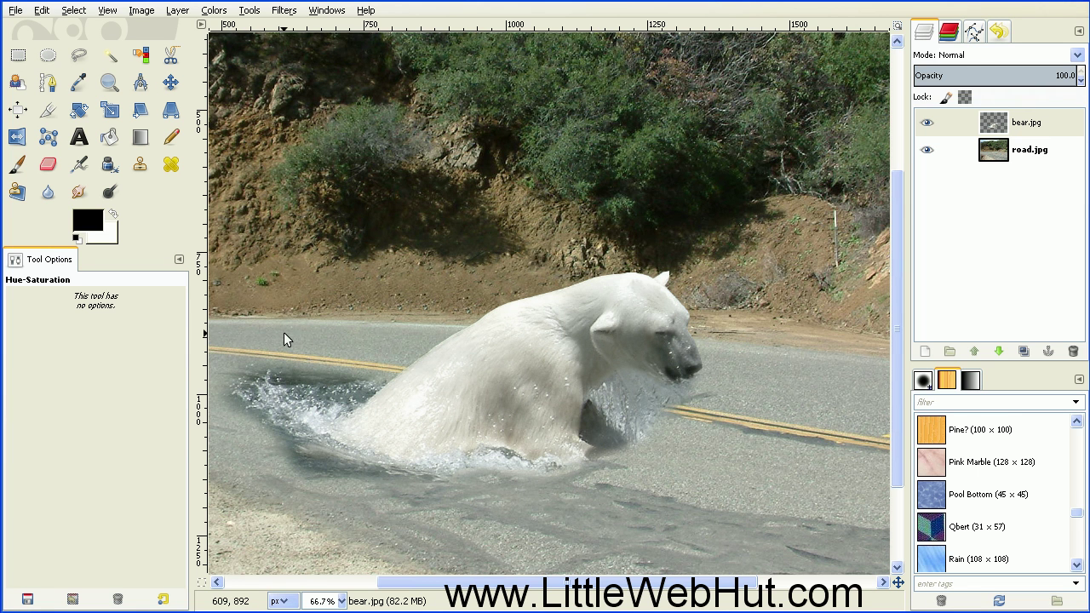
Step: Fit the whole image in the window and switch back to the Eraser with Shift+E
{"action": "left_click", "coordinate": [107, 10]}
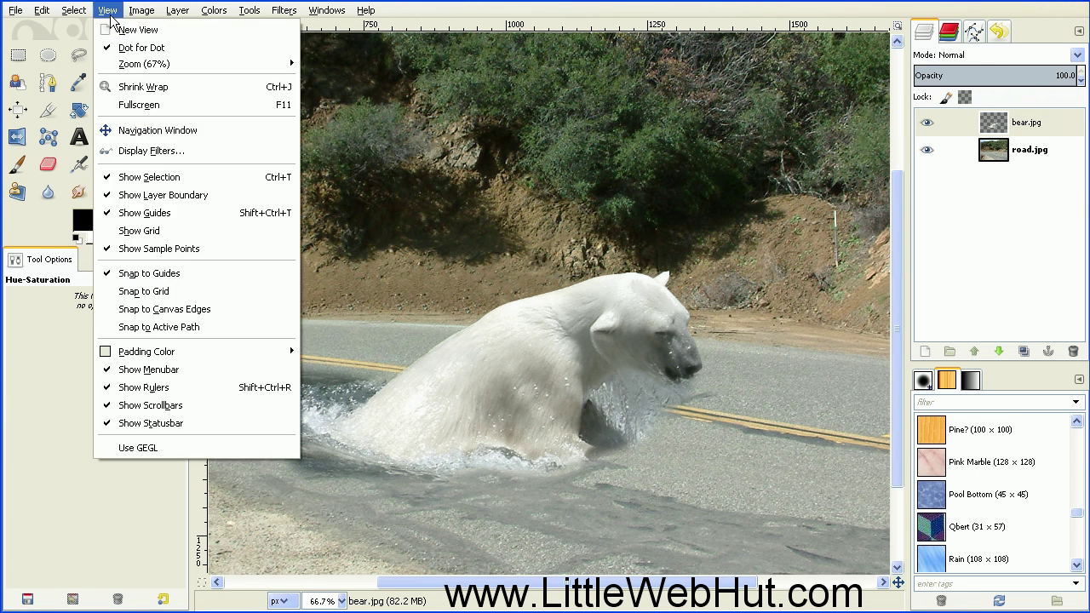
{"action": "mouse_move", "coordinate": [263, 67]}
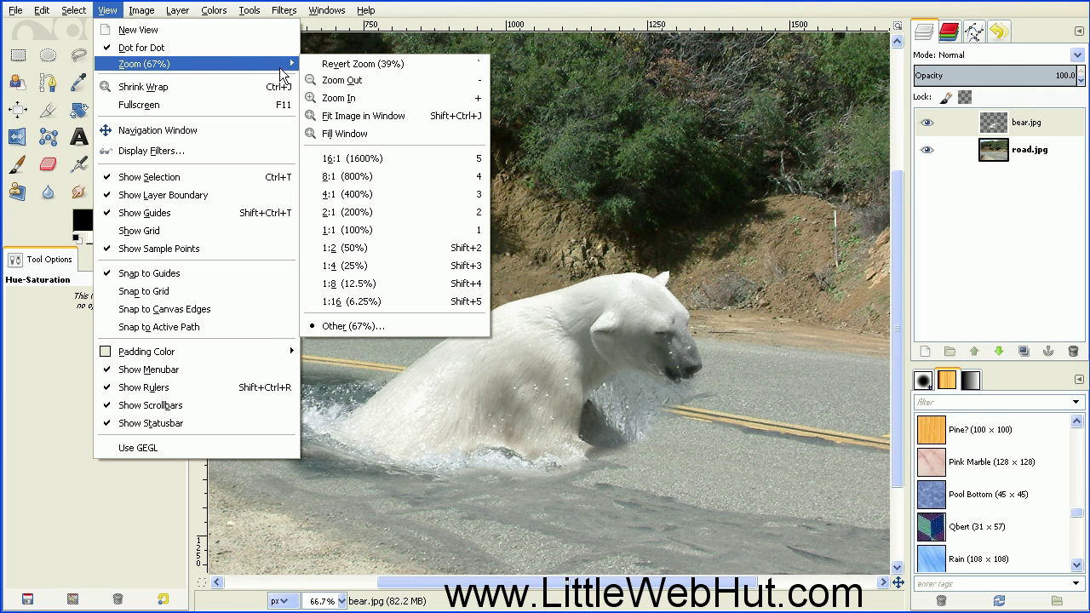
{"action": "left_click", "coordinate": [365, 115]}
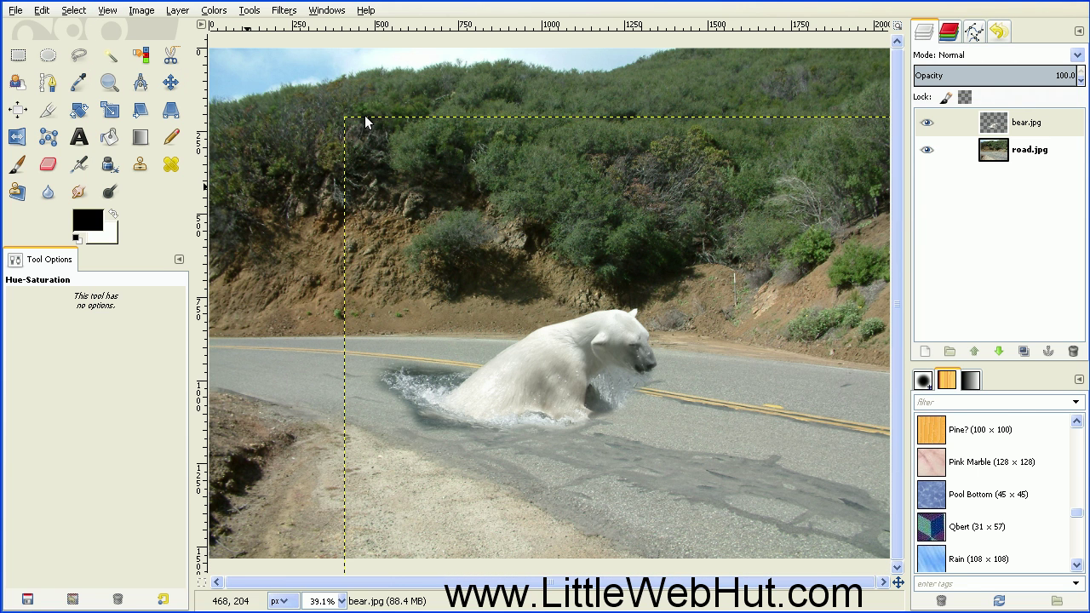
{"action": "key", "text": "shift+e"}
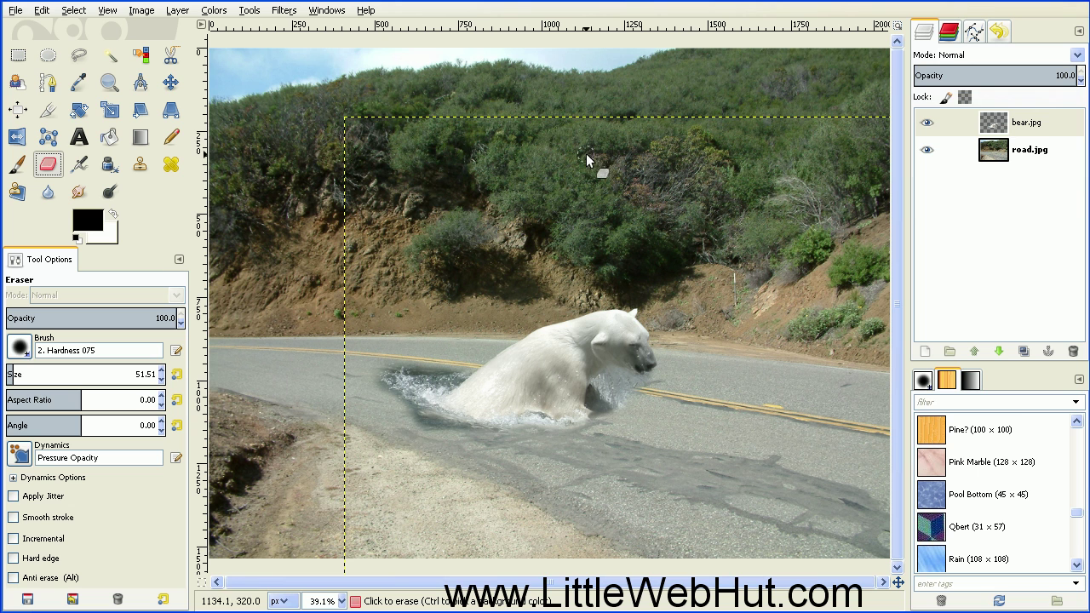
Step: Nudge the bear layer down and to the right with the Move tool
{"action": "left_click", "coordinate": [170, 82]}
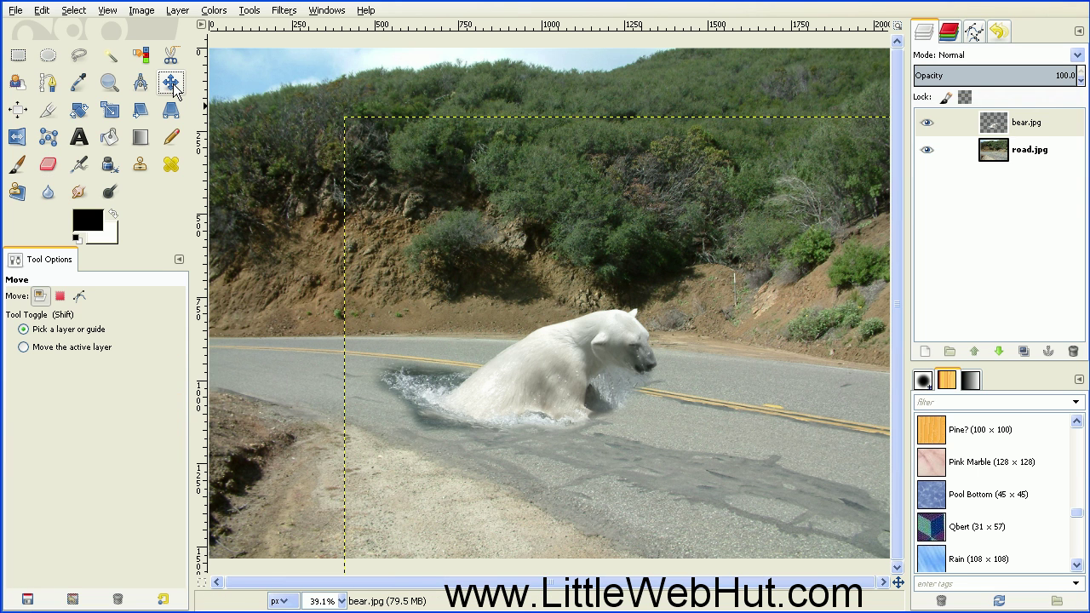
{"action": "left_click_drag", "start_coordinate": [533, 364], "coordinate": [556, 397]}
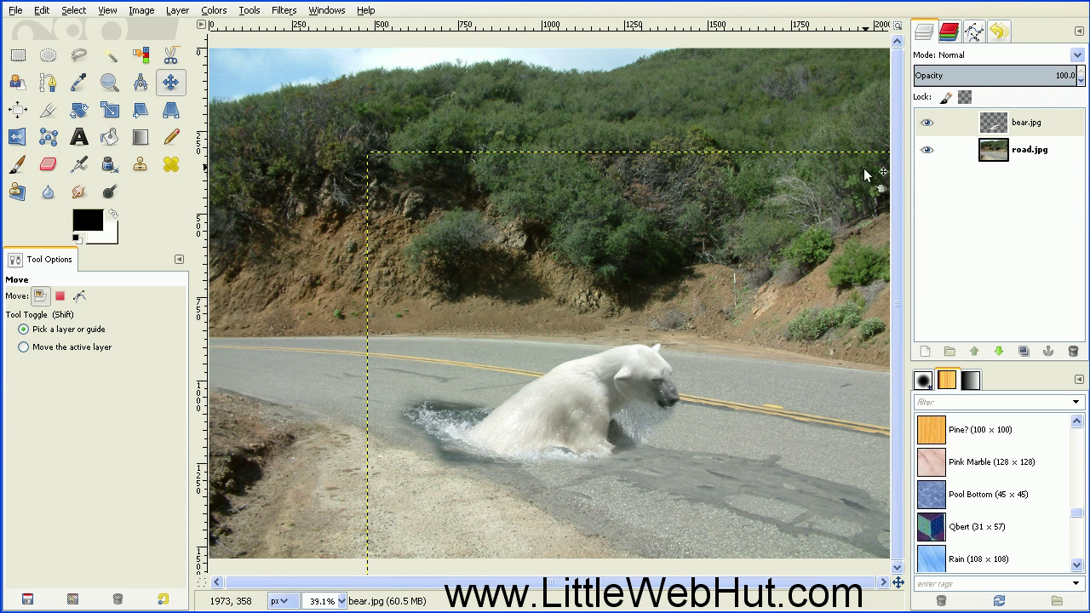
Step: Merge the bear.jpg layer down into road.jpg
{"action": "right_click", "coordinate": [952, 121]}
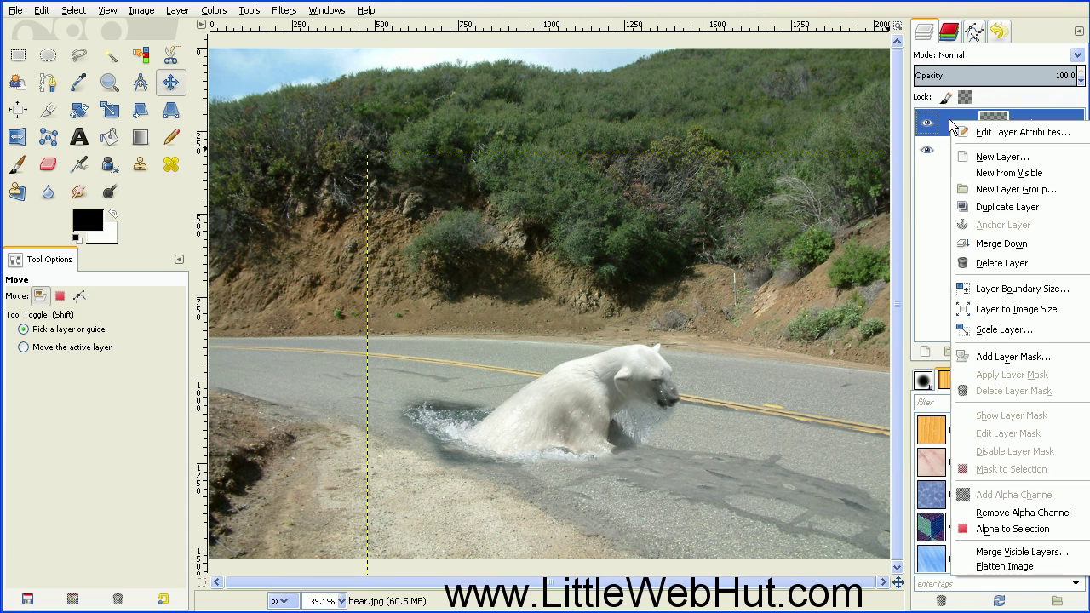
{"action": "left_click", "coordinate": [976, 245]}
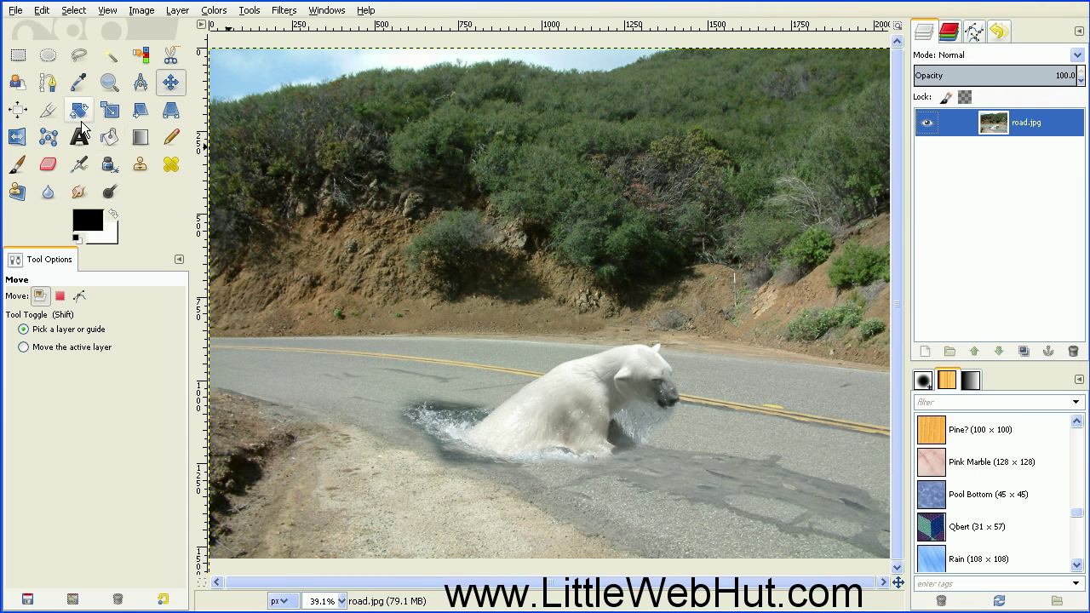
Step: Crop the image to 1826×1290 from 10,138, trimming the top sky strip and right edge
{"action": "left_click", "coordinate": [47, 112]}
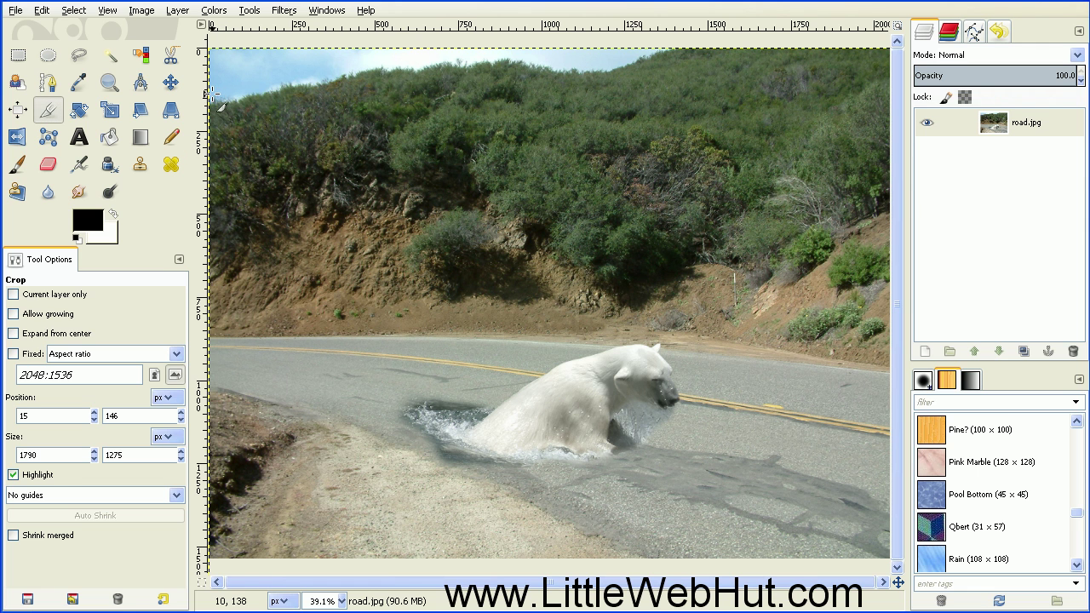
{"action": "left_click_drag", "start_coordinate": [215, 96], "coordinate": [819, 522]}
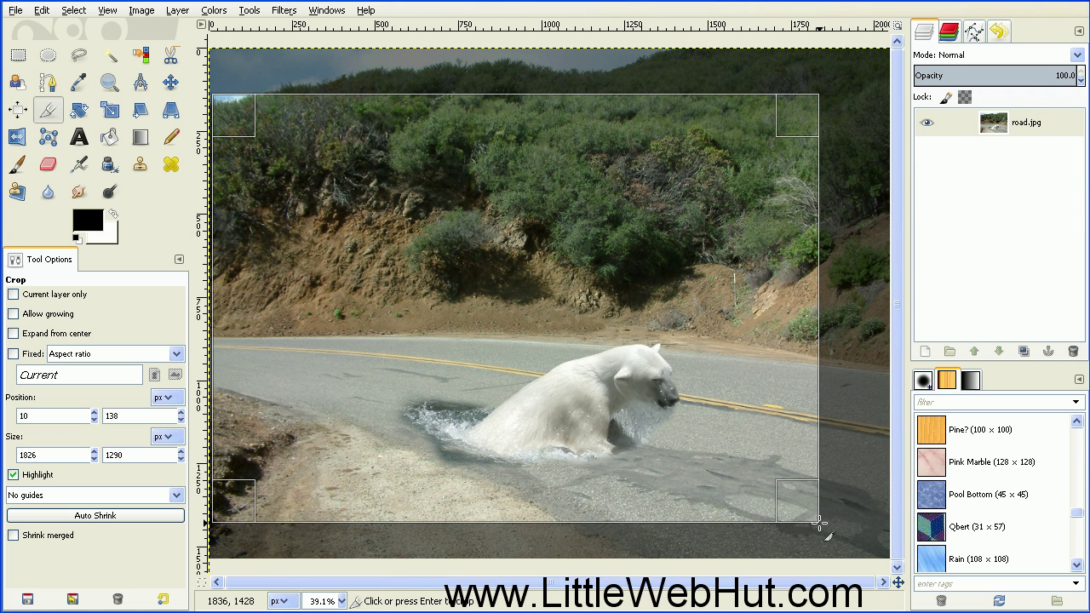
{"action": "key", "text": "Return"}
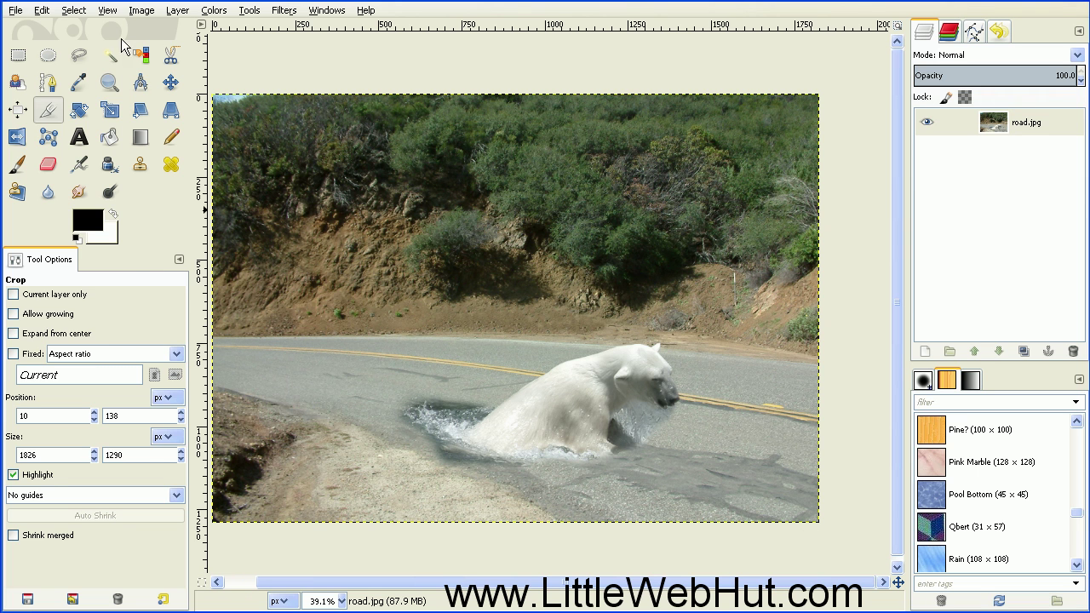
Step: Fit the cropped image in the window
{"action": "left_click", "coordinate": [112, 13]}
{"action": "mouse_move", "coordinate": [172, 63]}
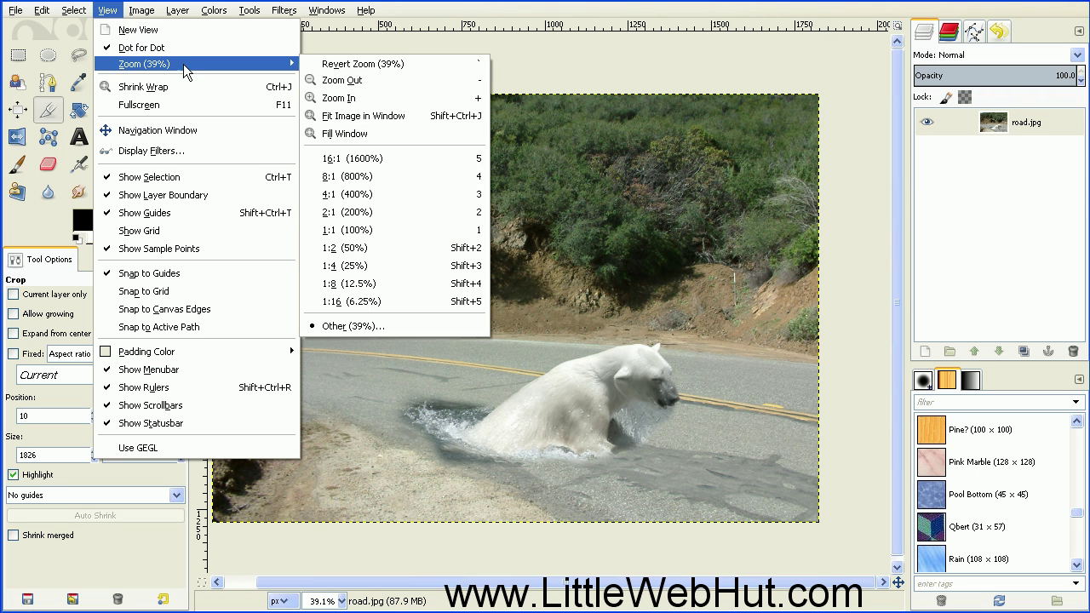
{"action": "left_click", "coordinate": [393, 116]}
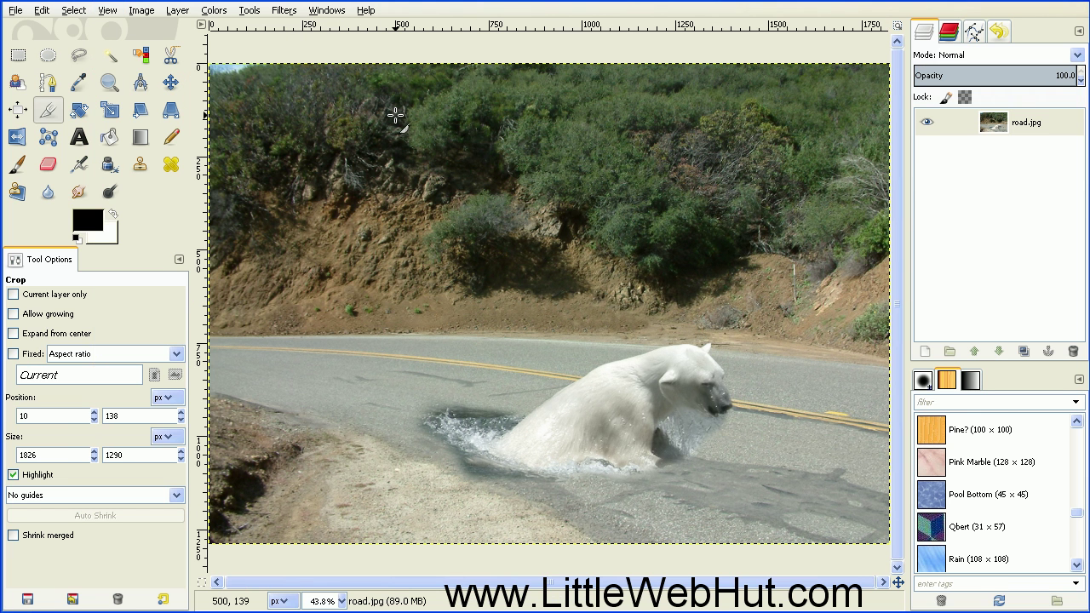